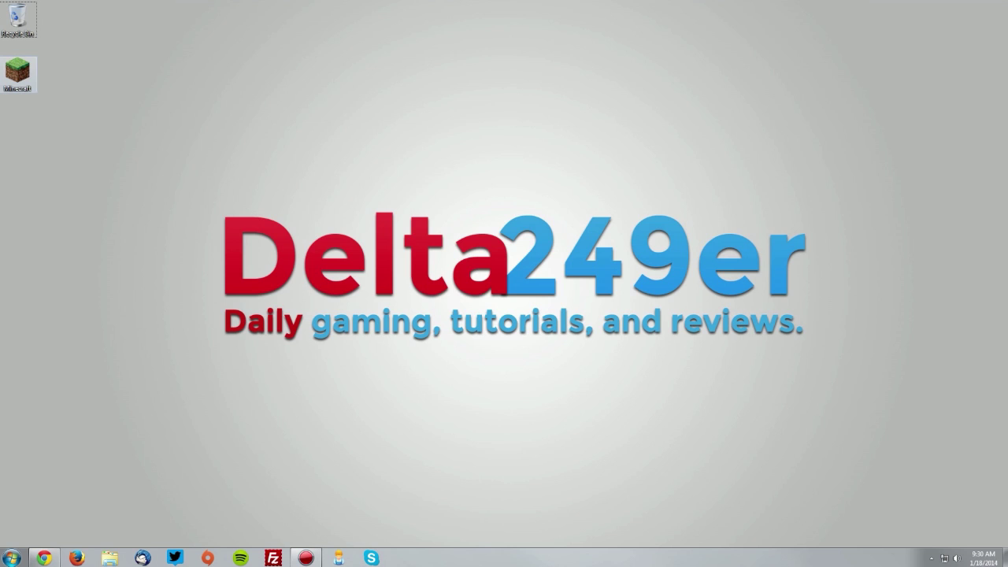
Save the Minecraft launcher profile with version release 1.7.2 and run the game once, quitting from the title screen.
{"action": "double_click", "coordinate": [17, 73]}
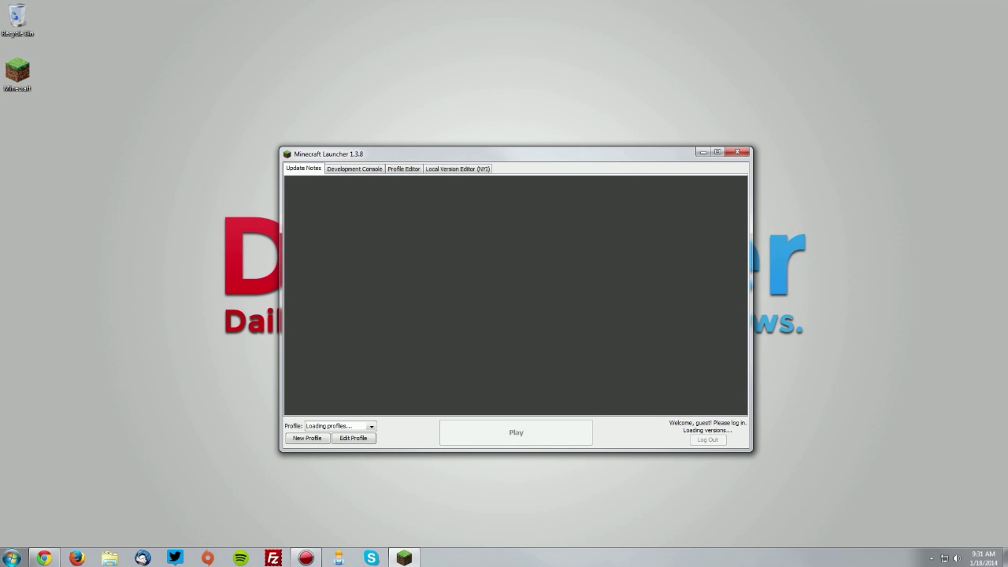
{"action": "left_click", "coordinate": [354, 438]}
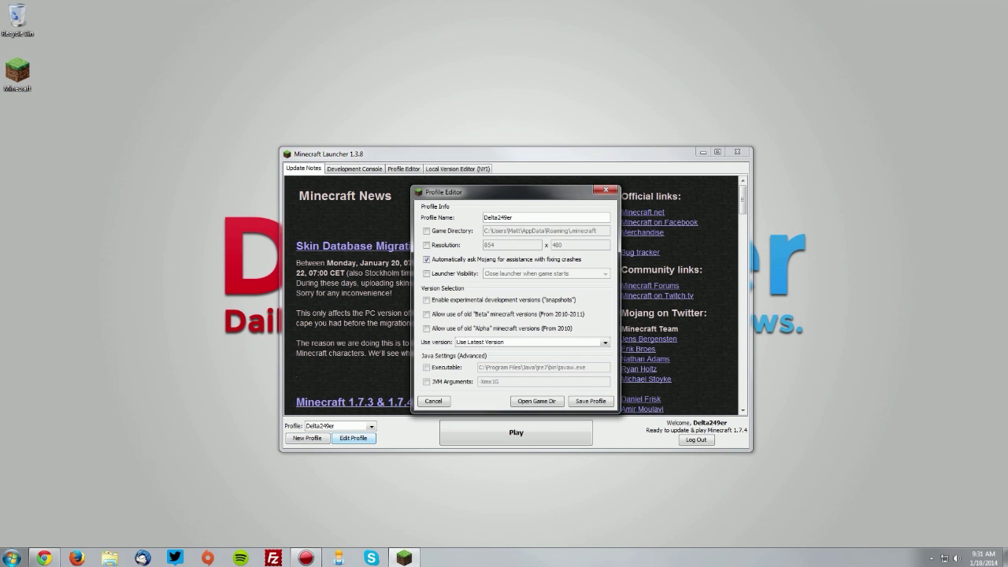
{"action": "left_click", "coordinate": [532, 342]}
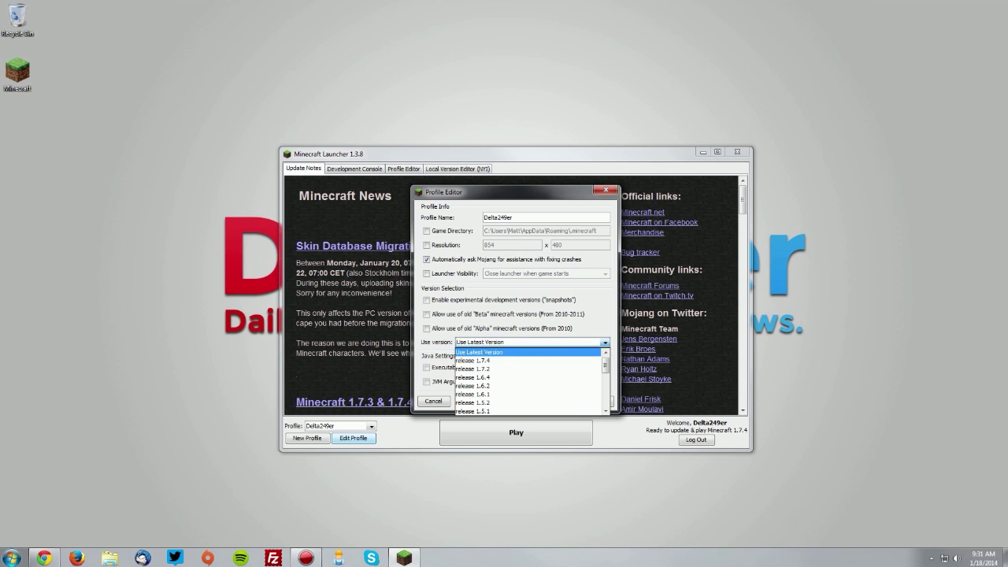
{"action": "left_click", "coordinate": [527, 368]}
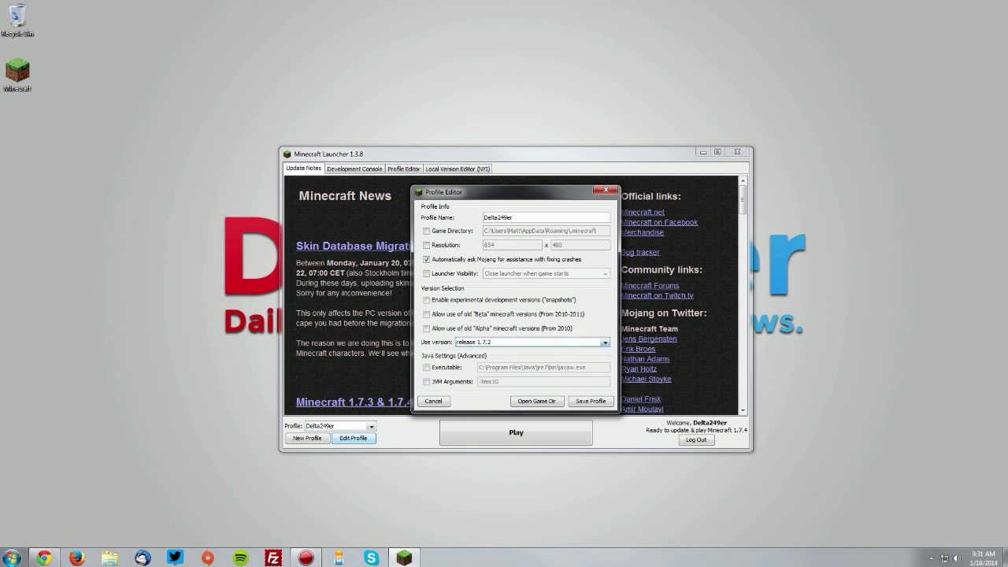
{"action": "left_click", "coordinate": [591, 401]}
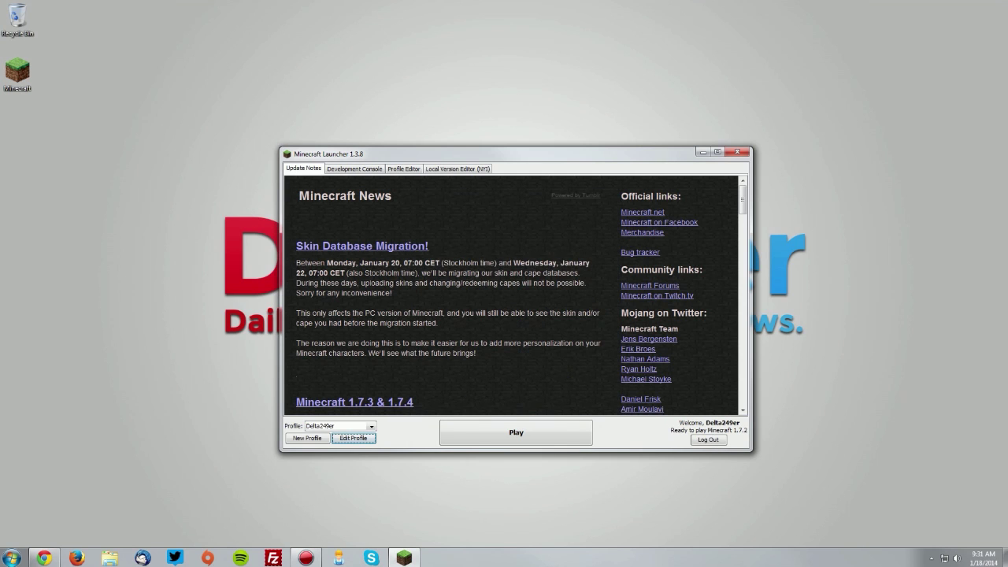
{"action": "left_click", "coordinate": [516, 432]}
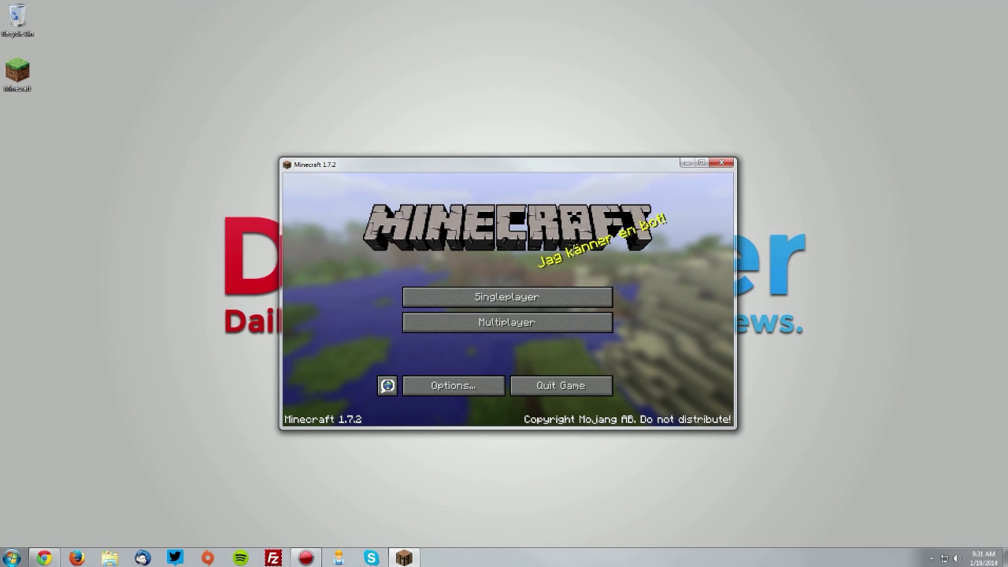
{"action": "left_click", "coordinate": [561, 385]}
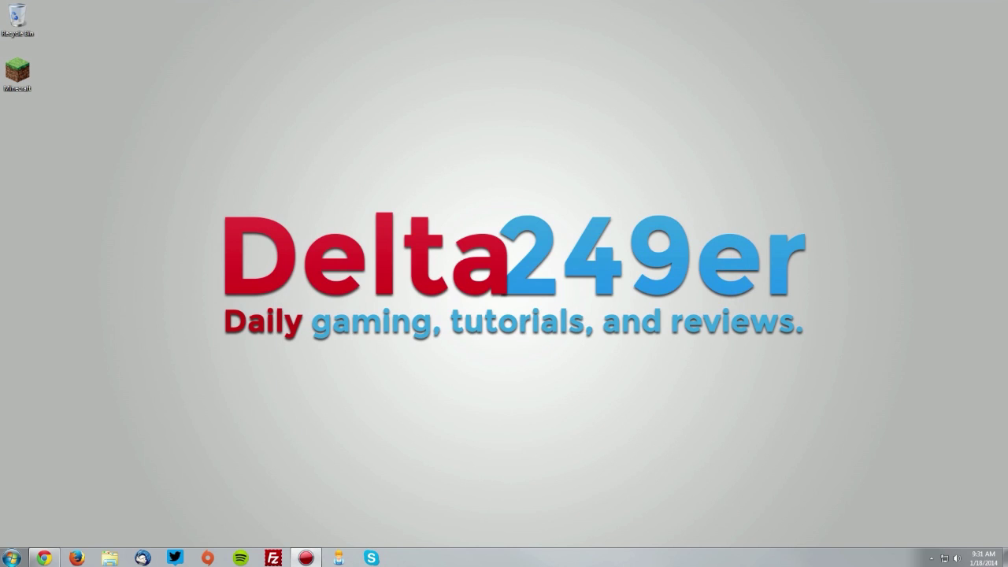
Switch to Chrome and download the Forge installer for 1.7.2-Latest, saving forge-1.7.2-10.12.0.1005-installer to the Desktop.
{"action": "left_click", "coordinate": [44, 558]}
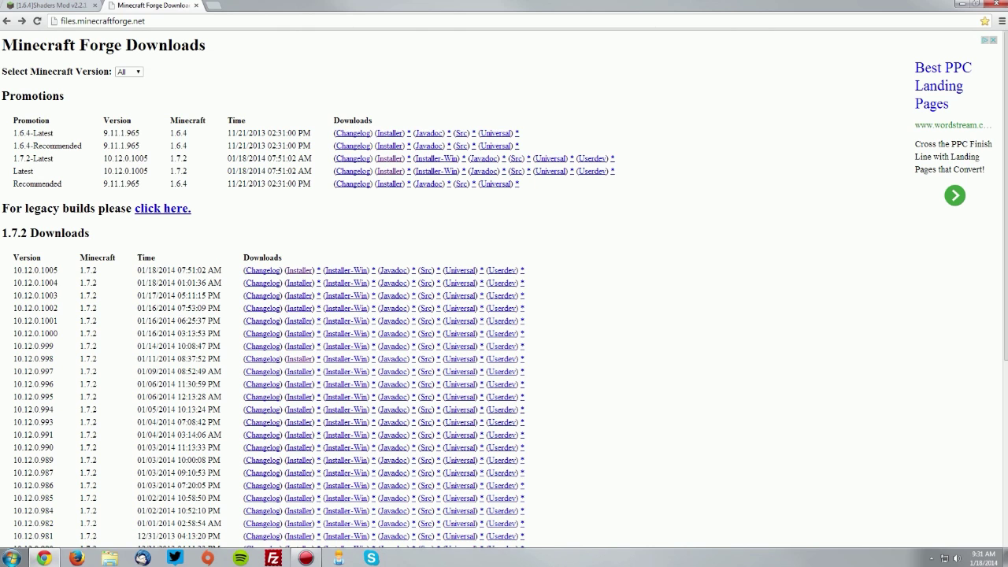
{"action": "left_click", "coordinate": [389, 159]}
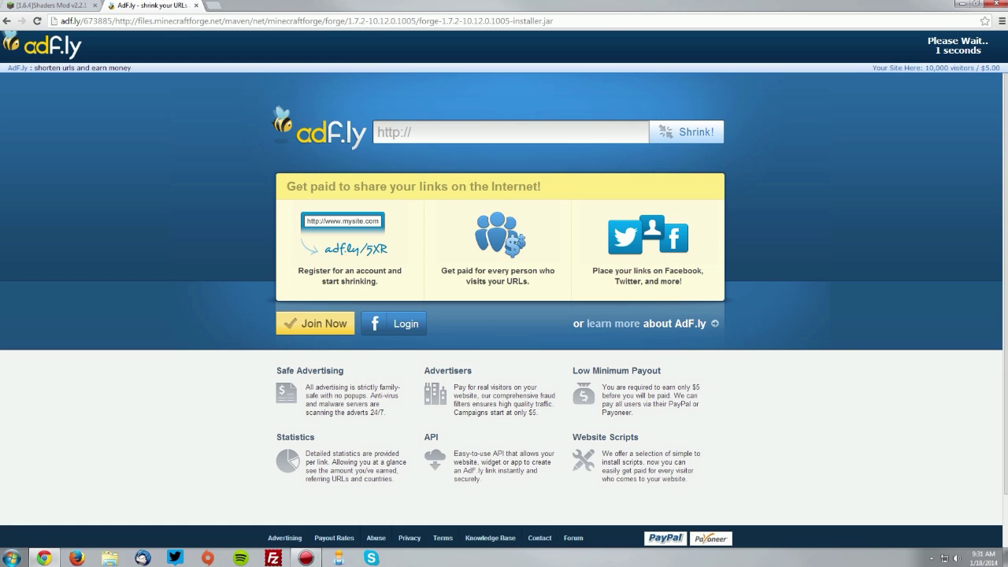
{"action": "left_click", "coordinate": [960, 47]}
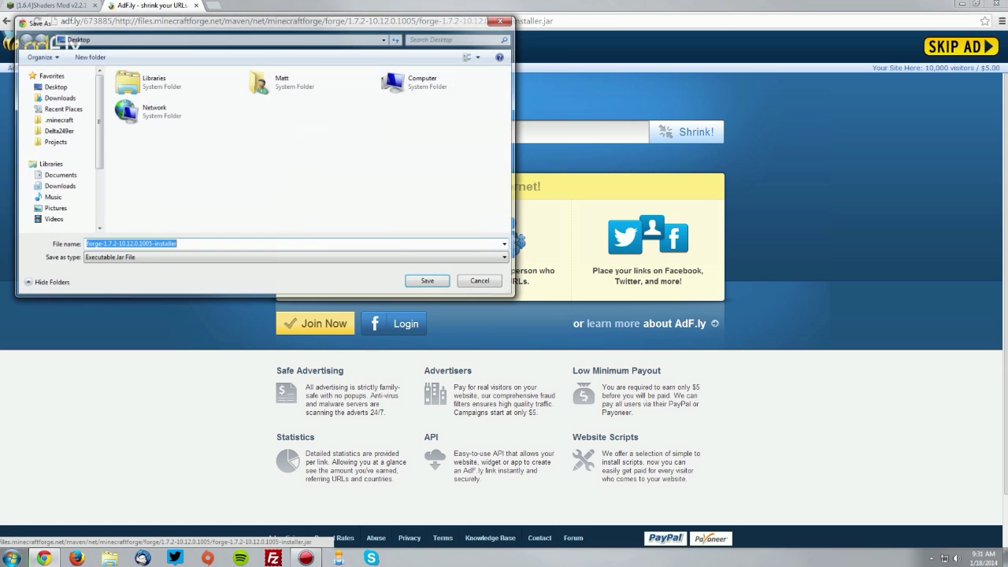
{"action": "left_click", "coordinate": [53, 86]}
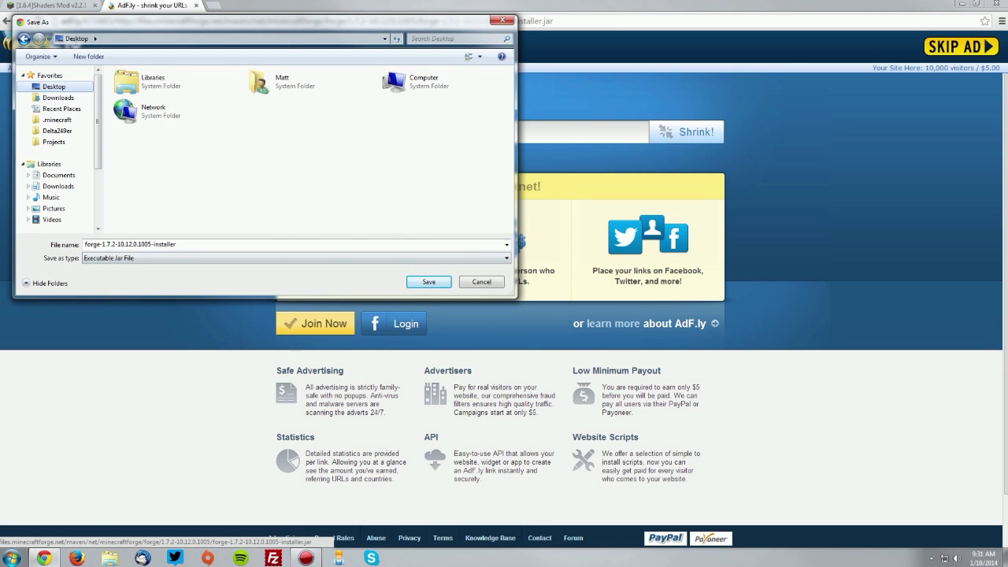
{"action": "key", "text": "Return"}
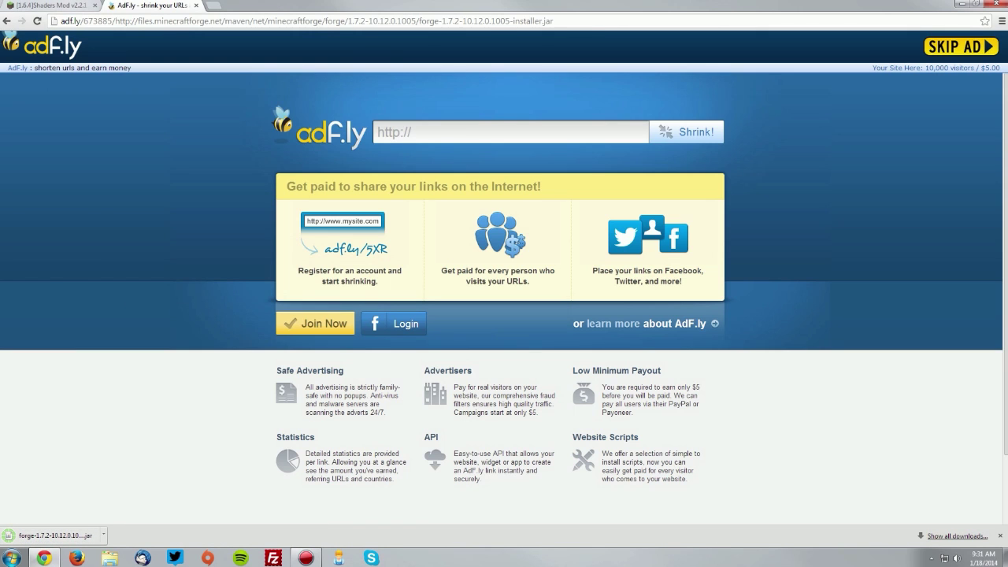
Open the forum post for GLSL Shaders Mod v2.3.0 beta for Minecraft 1.7.2 from the Shaders Mod topic.
{"action": "key", "text": "ctrl+Tab"}
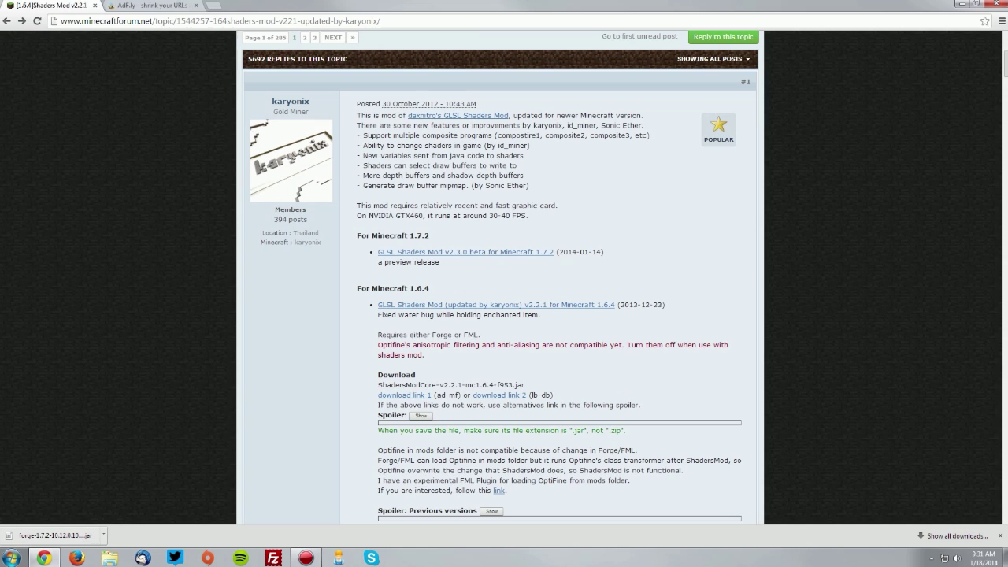
{"action": "left_click_drag", "start_coordinate": [356, 236], "coordinate": [430, 236]}
{"action": "left_click", "coordinate": [430, 236]}
{"action": "left_click", "coordinate": [464, 252]}
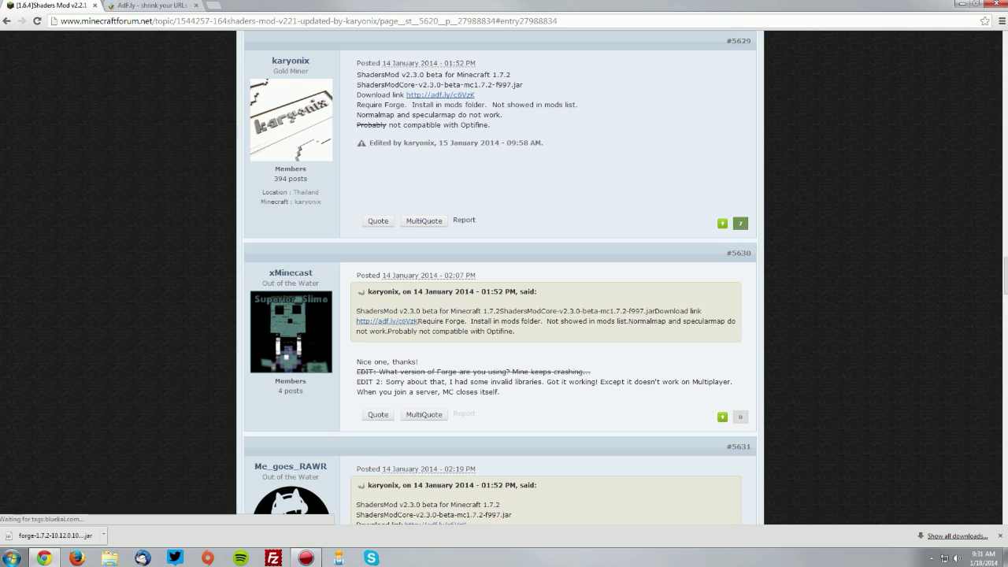
{"action": "left_click_drag", "start_coordinate": [510, 74], "coordinate": [445, 74]}
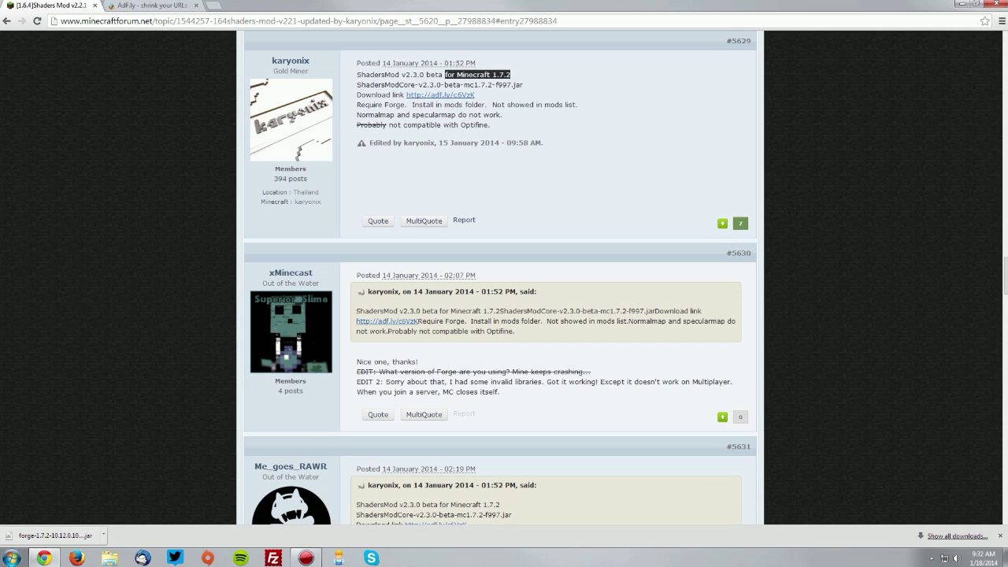
{"action": "left_click", "coordinate": [445, 74]}
Download ShadersModCore-v2.3.0-beta-mc1.7.2-f997 from the post's download link and save it to the Desktop.
{"action": "left_click", "coordinate": [440, 95]}
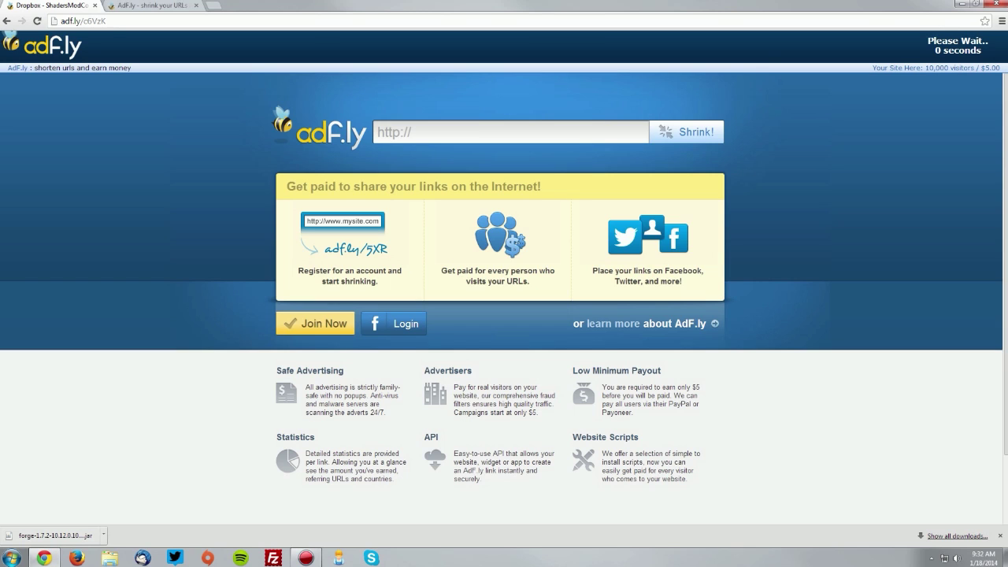
{"action": "left_click", "coordinate": [957, 46]}
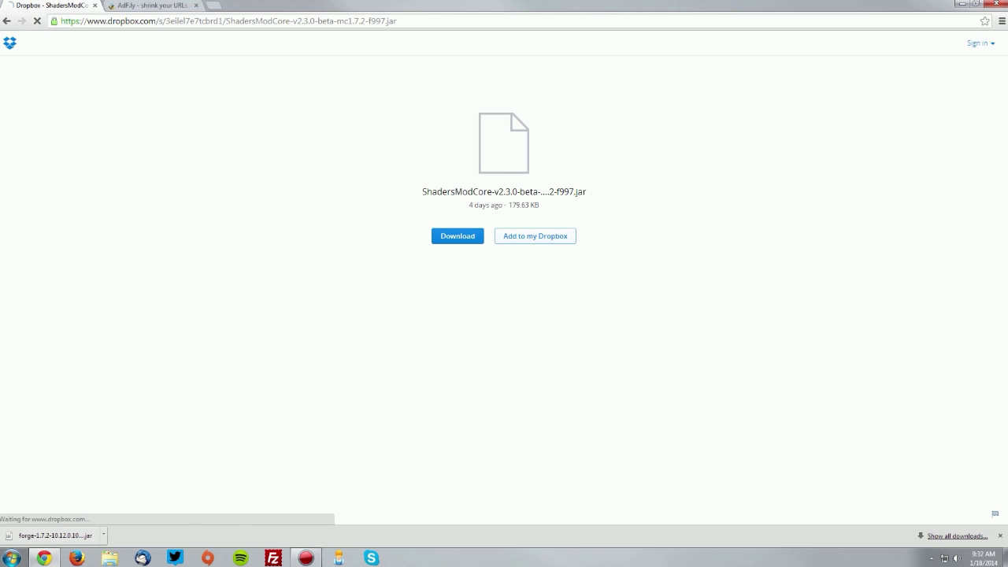
{"action": "left_click", "coordinate": [458, 235]}
{"action": "left_click", "coordinate": [53, 86]}
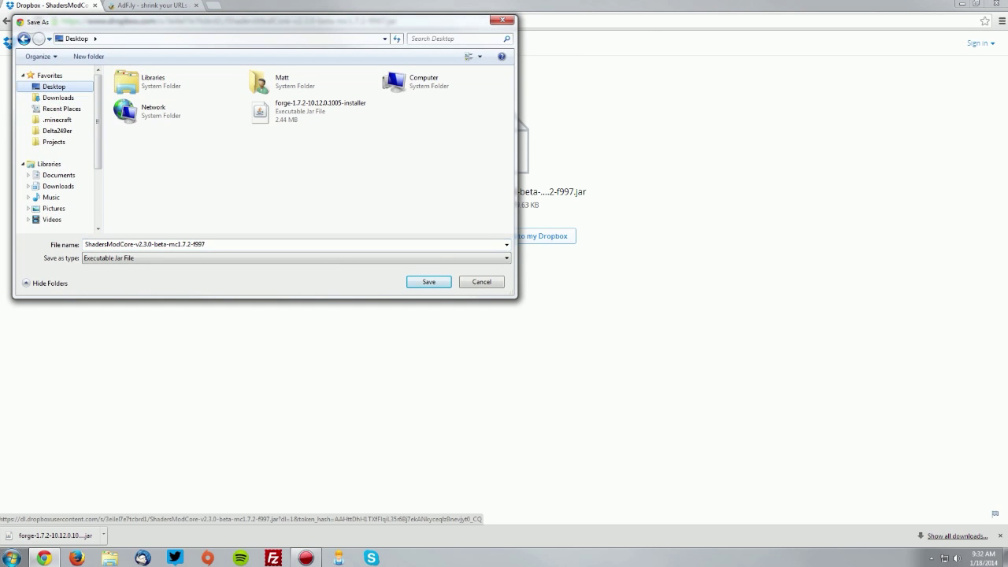
{"action": "left_click", "coordinate": [428, 281]}
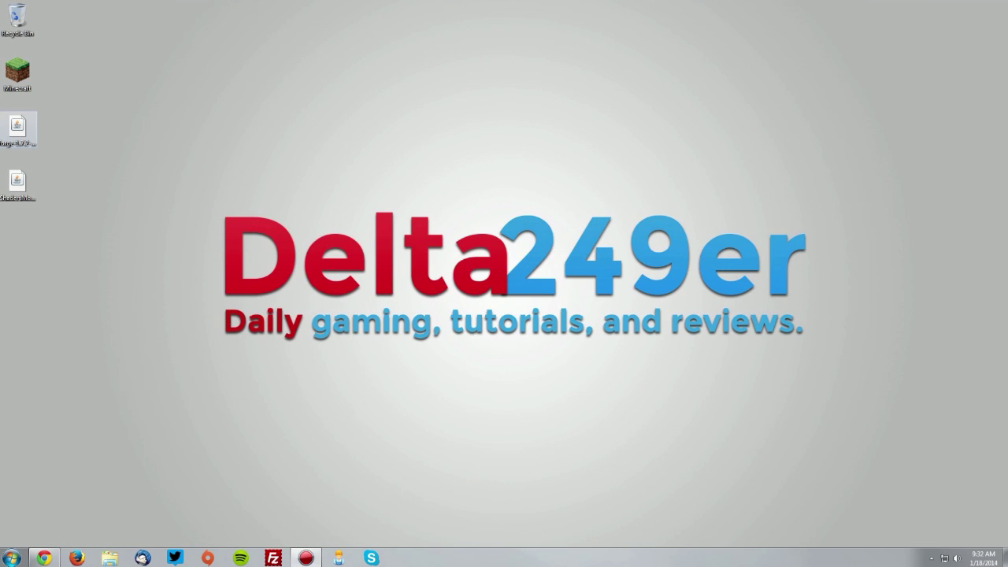
Run the downloaded Forge installer with the Install client option into the default .minecraft folder.
{"action": "double_click", "coordinate": [17, 127]}
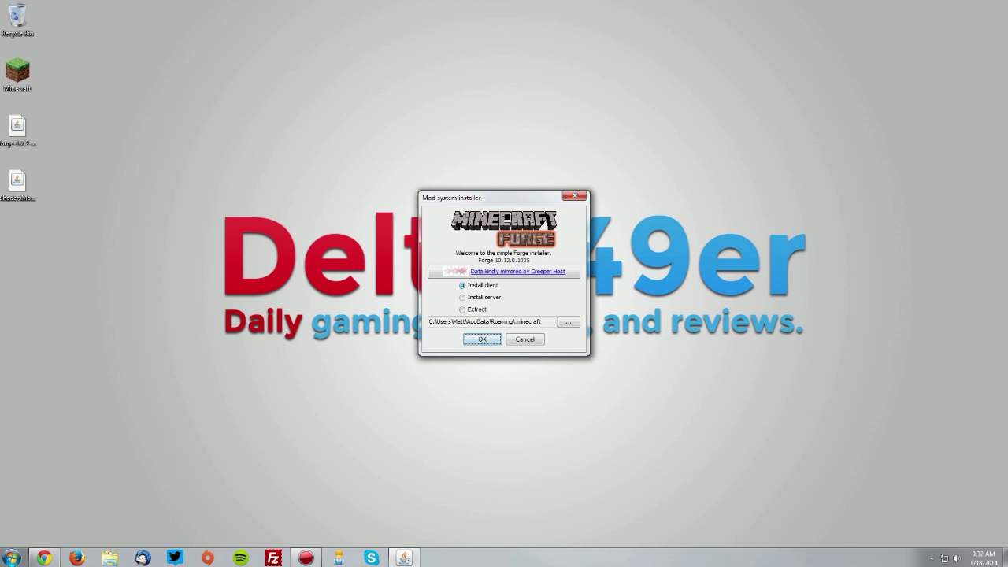
{"action": "key", "text": "Return"}
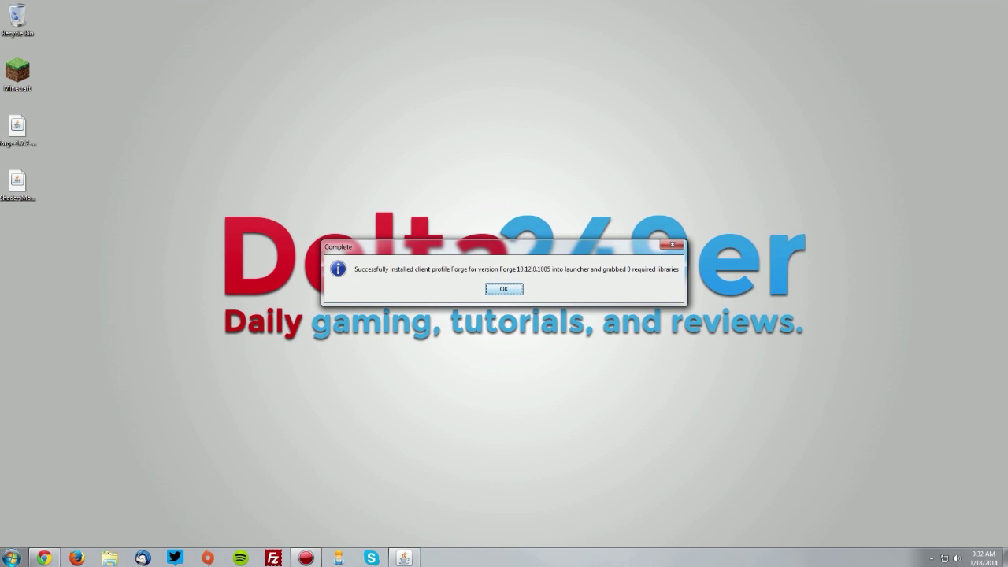
{"action": "key", "text": "Return"}
Switch the Minecraft launcher to the Forge profile with the existing user and run the game once, quitting from the title screen.
{"action": "key", "text": "Return"}
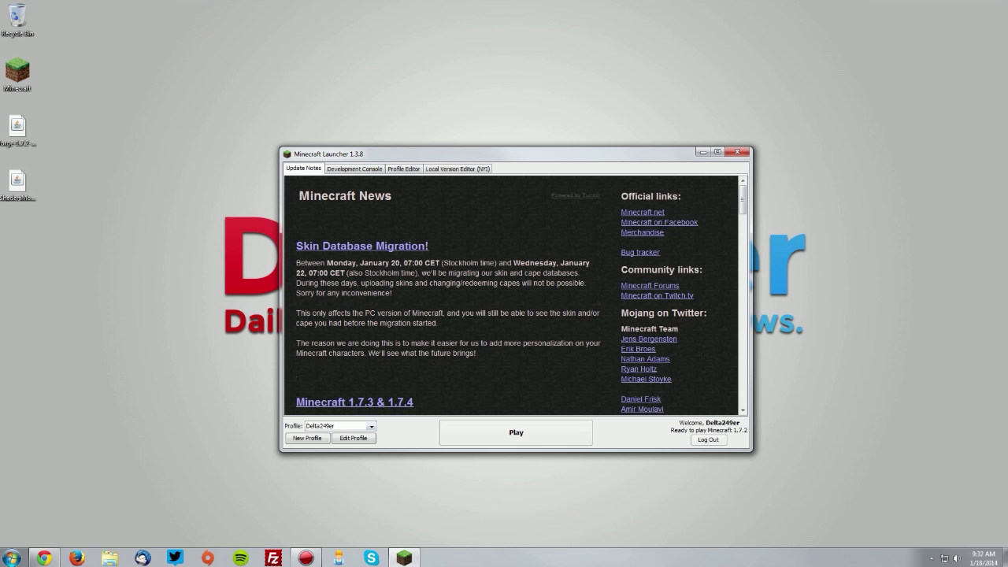
{"action": "left_click", "coordinate": [340, 426]}
{"action": "left_click", "coordinate": [315, 444]}
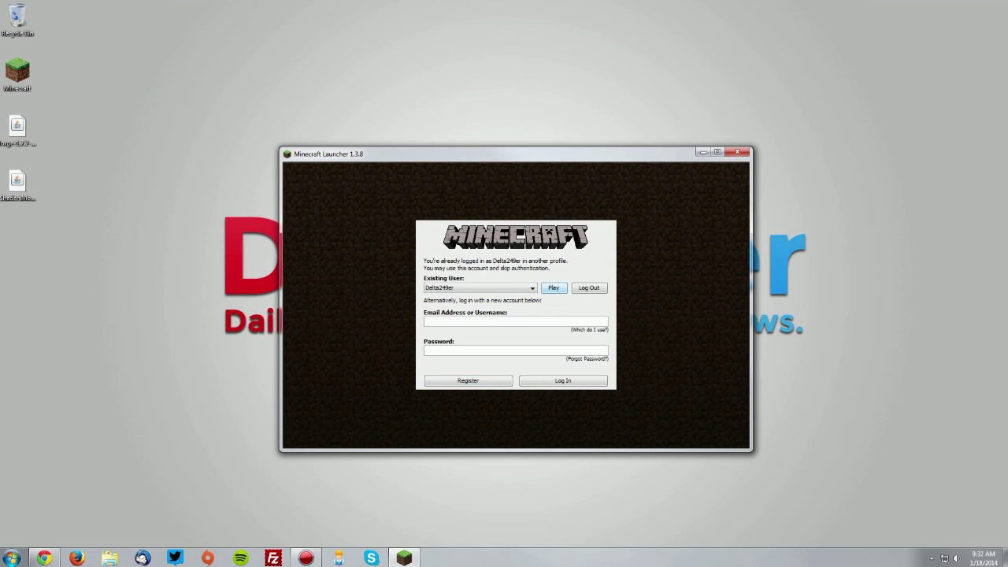
{"action": "left_click", "coordinate": [554, 287]}
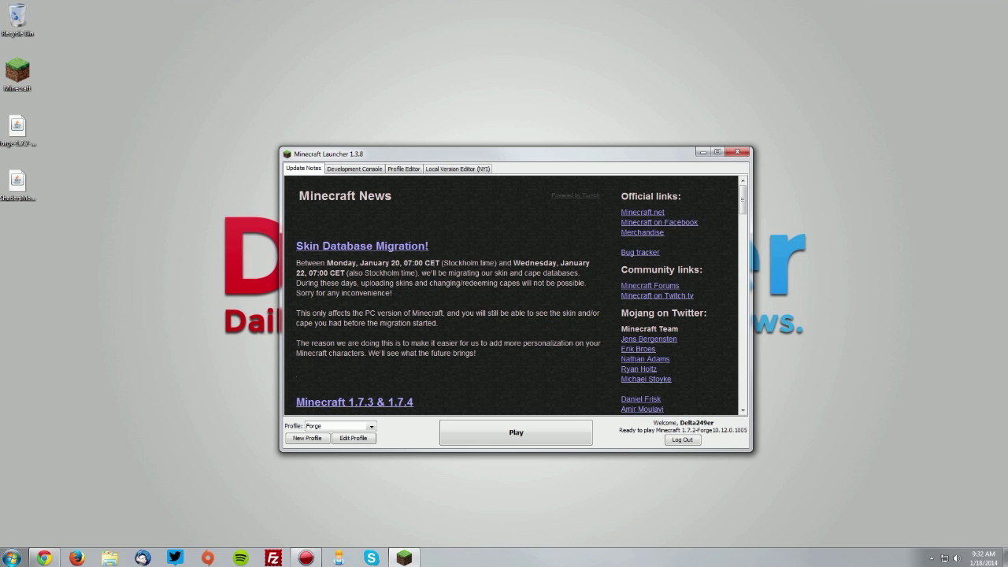
{"action": "left_click", "coordinate": [515, 433]}
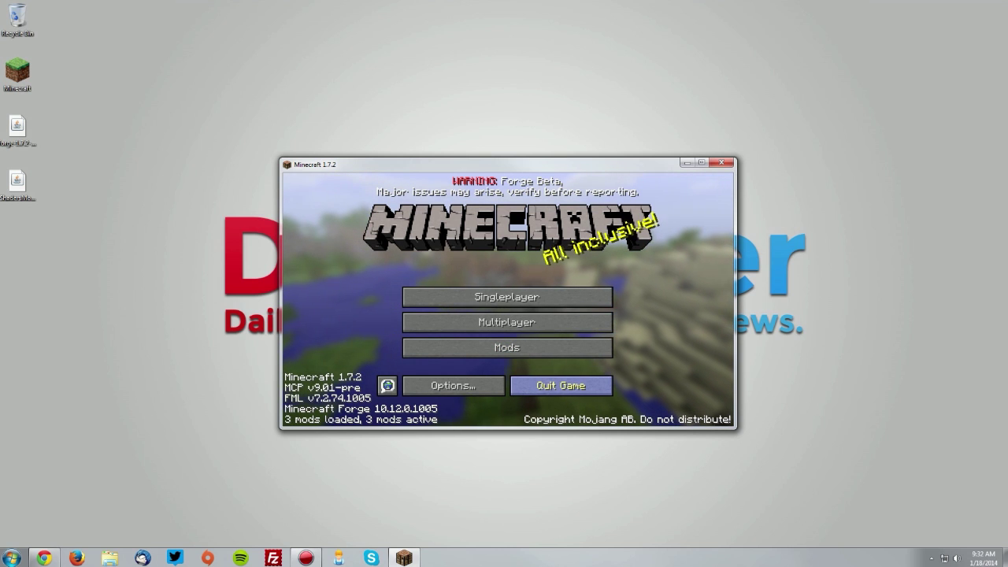
{"action": "left_click", "coordinate": [561, 385]}
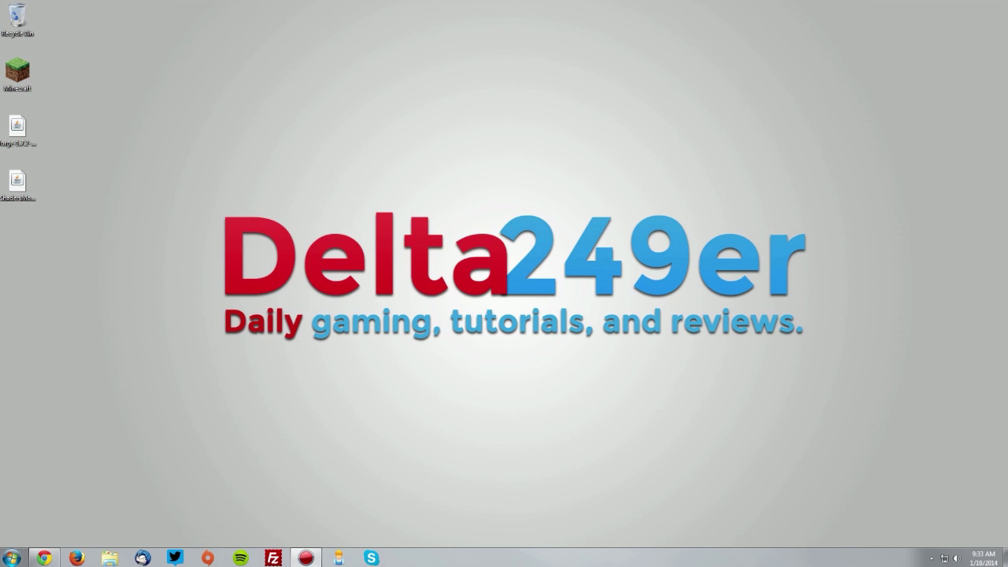
Open the .minecraft mods folder via %appdata% and move the ShadersModCore jar from the desktop into it.
{"action": "key", "text": "super+r"}
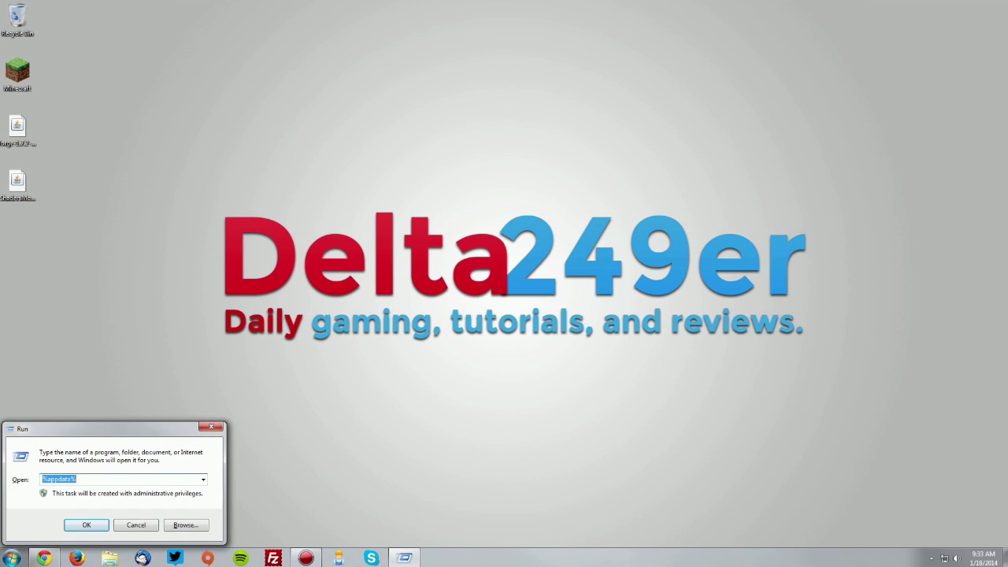
{"action": "type", "text": "%appd"}
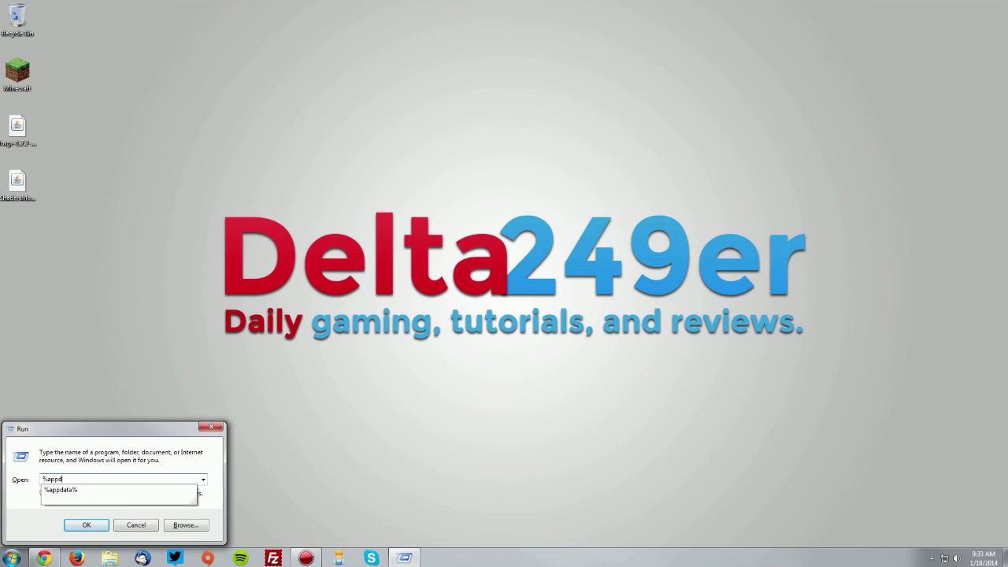
{"action": "type", "text": "ata%"}
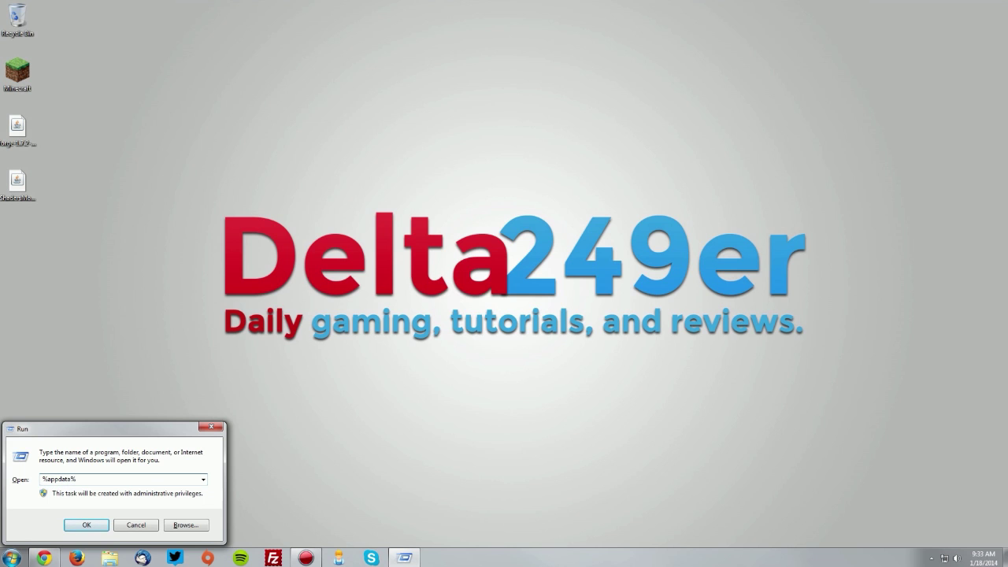
{"action": "key", "text": "Return"}
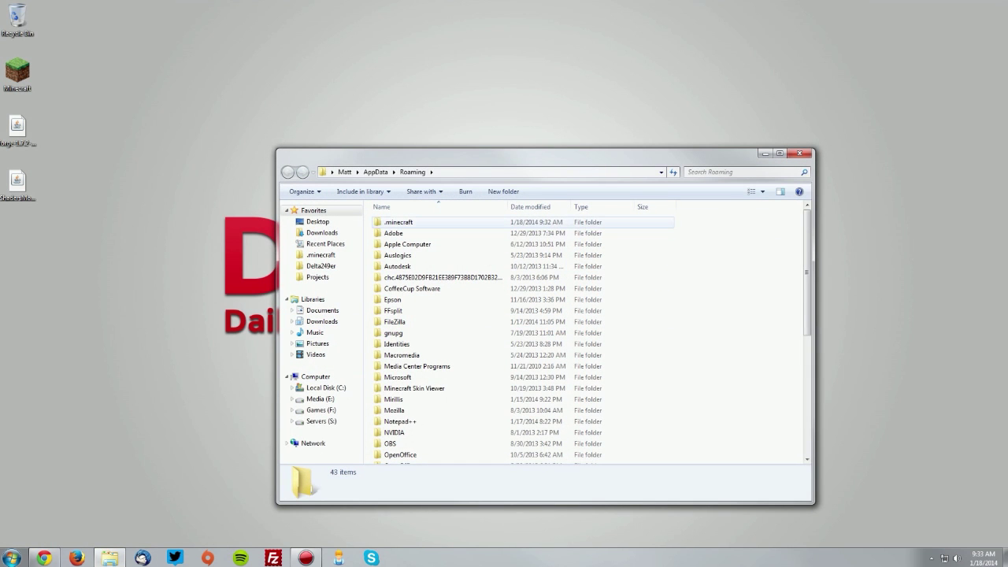
{"action": "double_click", "coordinate": [399, 222]}
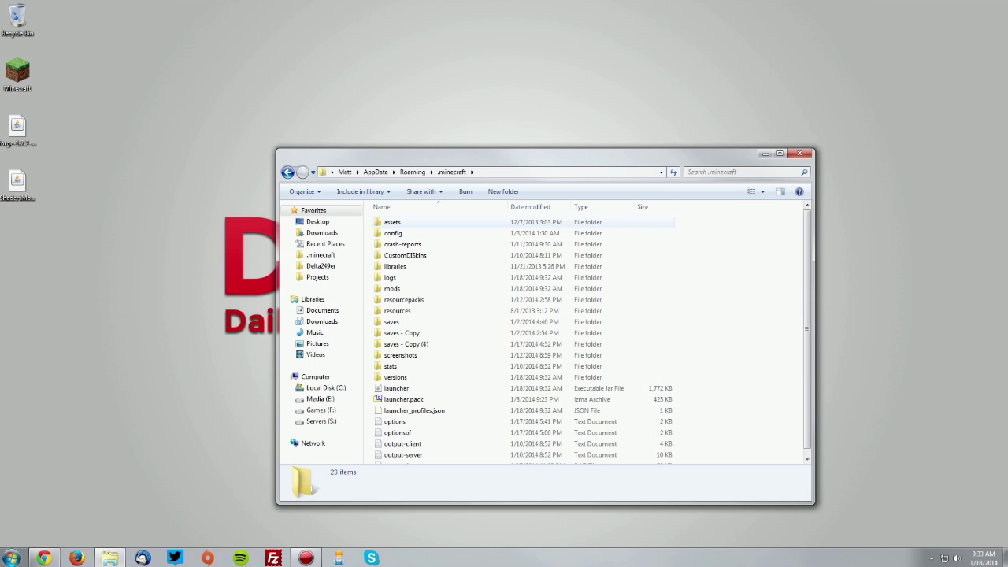
{"action": "double_click", "coordinate": [392, 289]}
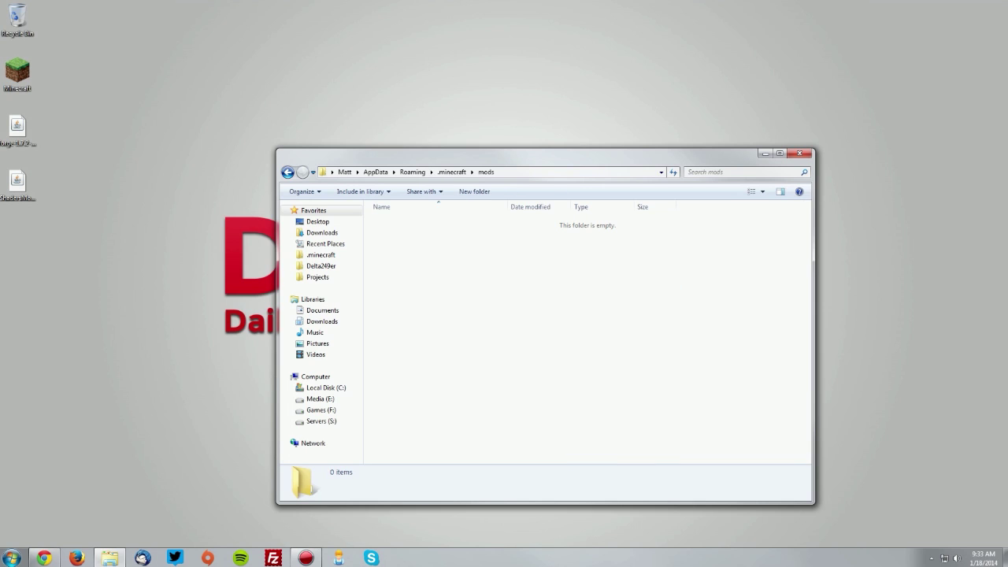
{"action": "left_click_drag", "start_coordinate": [17, 183], "coordinate": [319, 228]}
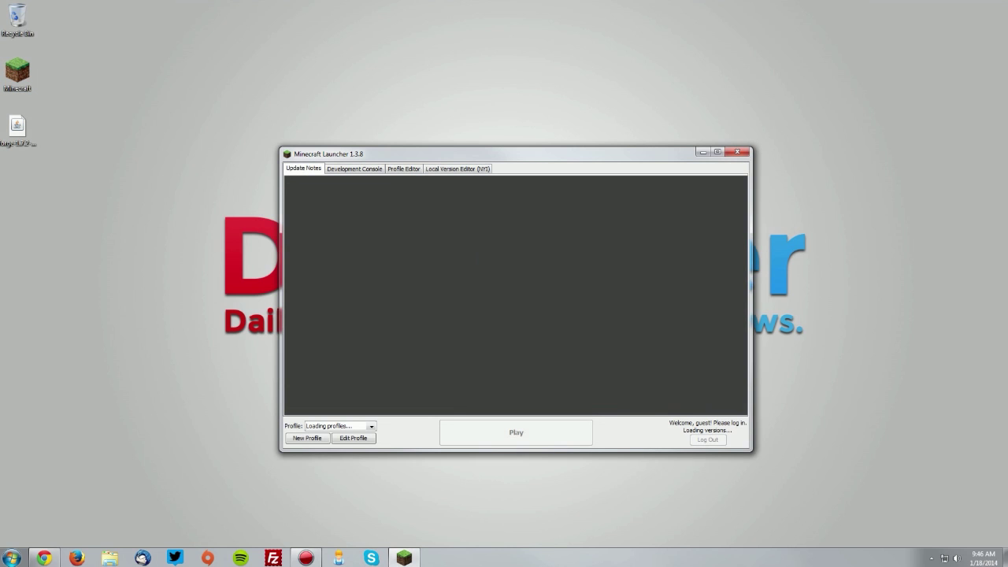
Start Minecraft 1.7.2 with Forge and open the Shaders screen from the game options.
{"action": "key", "text": "Return"}
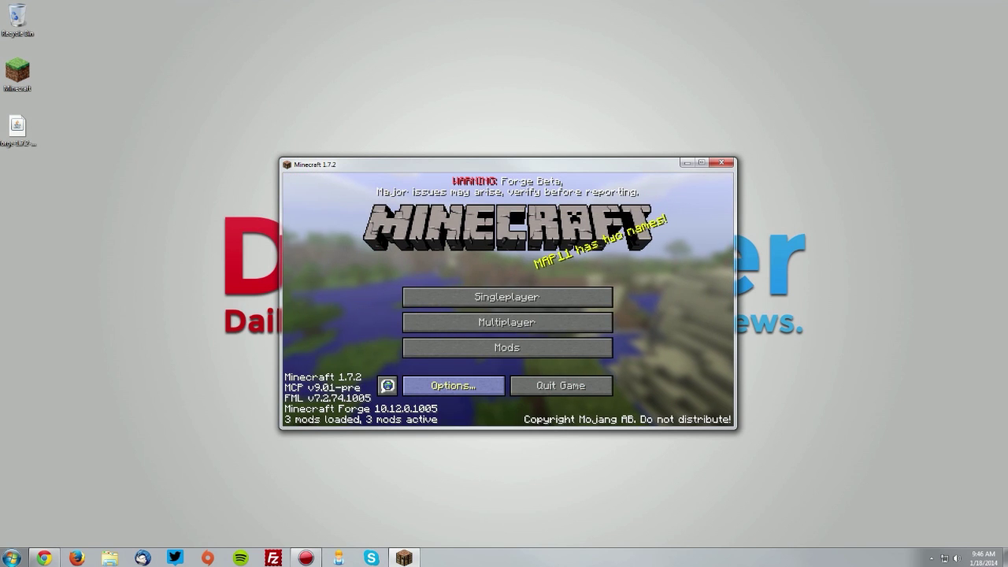
{"action": "left_click", "coordinate": [465, 385]}
{"action": "left_click", "coordinate": [465, 345]}
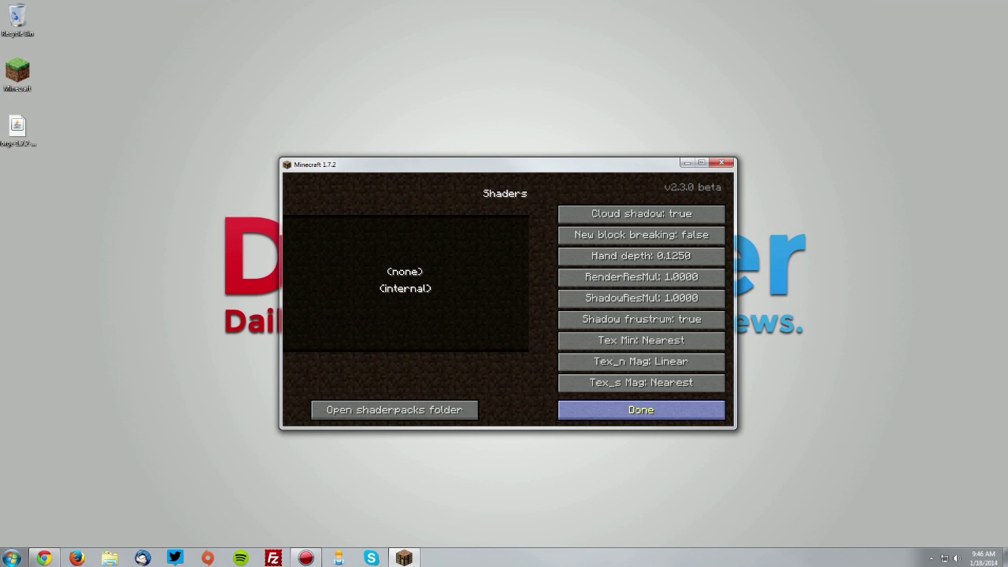
Leave the shader settings and game options, and quit Minecraft from the title screen.
{"action": "left_click", "coordinate": [591, 407]}
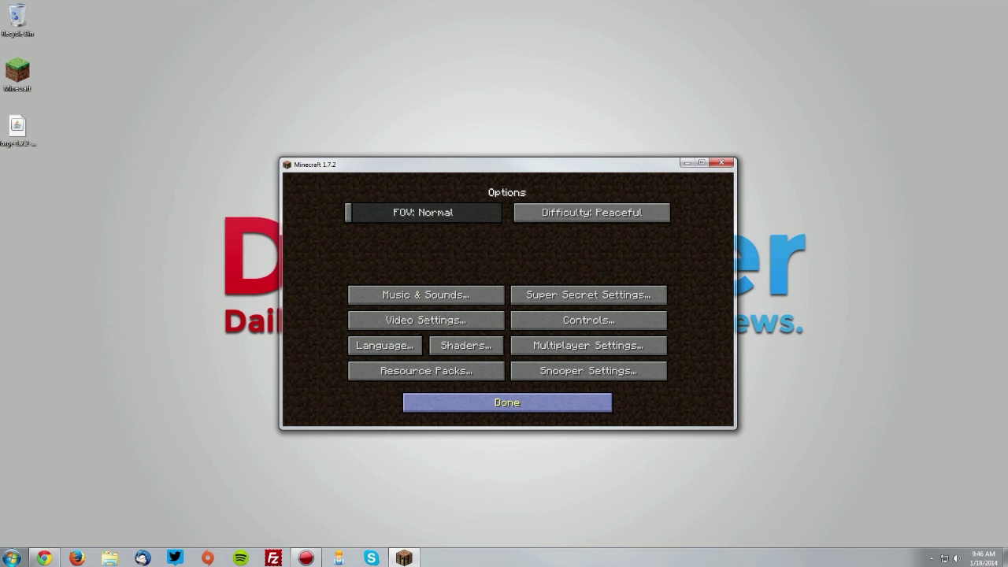
{"action": "left_click", "coordinate": [590, 403]}
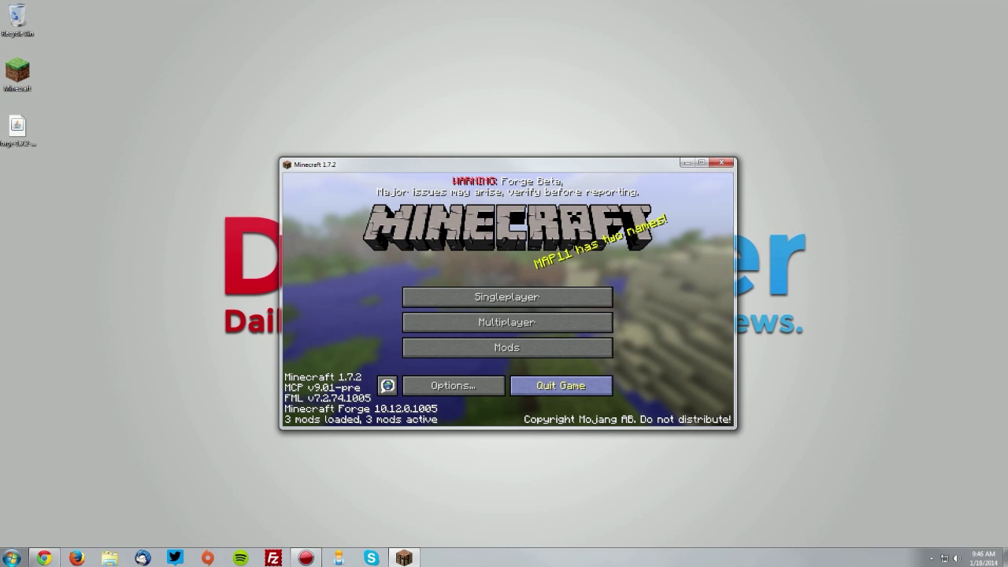
{"action": "left_click", "coordinate": [561, 385]}
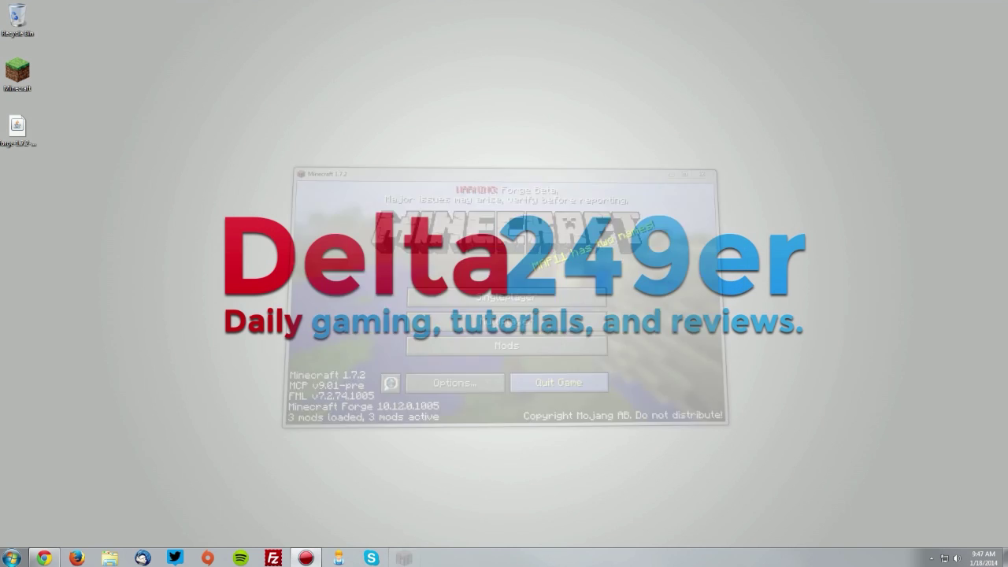
Switch to Chrome and download MrMeep_x3's Shaders v04.0 RC1 through the forum thread's MediaFire link, leaving the zip on the desktop.
{"action": "left_click", "coordinate": [44, 557]}
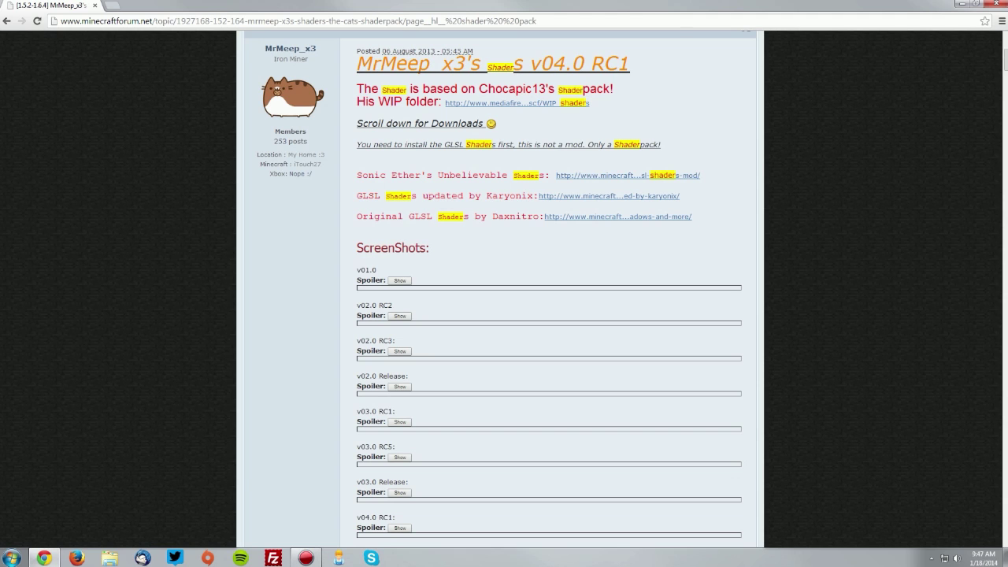
{"action": "scroll", "coordinate": [500, 291], "scroll_direction": "down", "scroll_amount": 10}
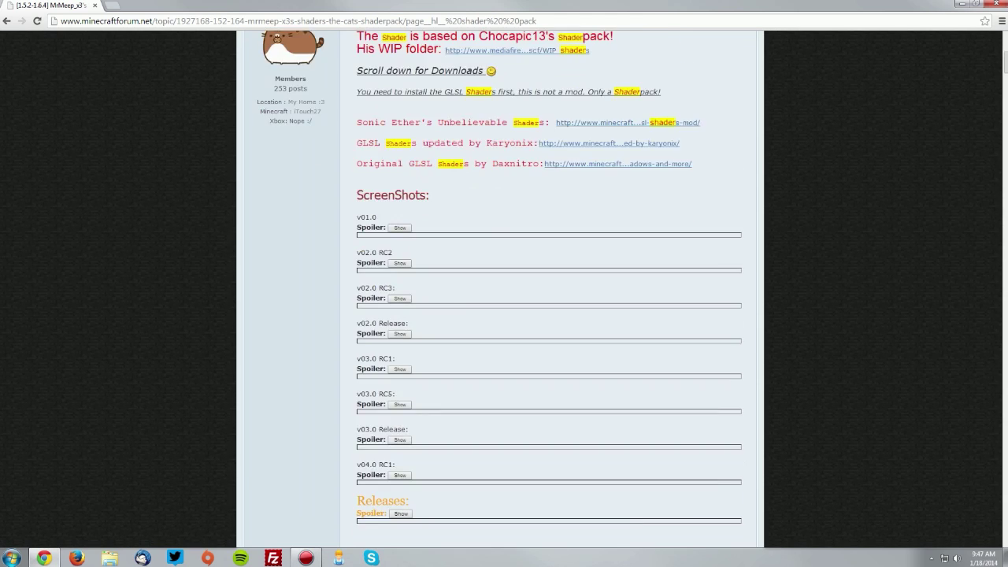
{"action": "scroll", "coordinate": [500, 292], "scroll_direction": "down", "scroll_amount": 4}
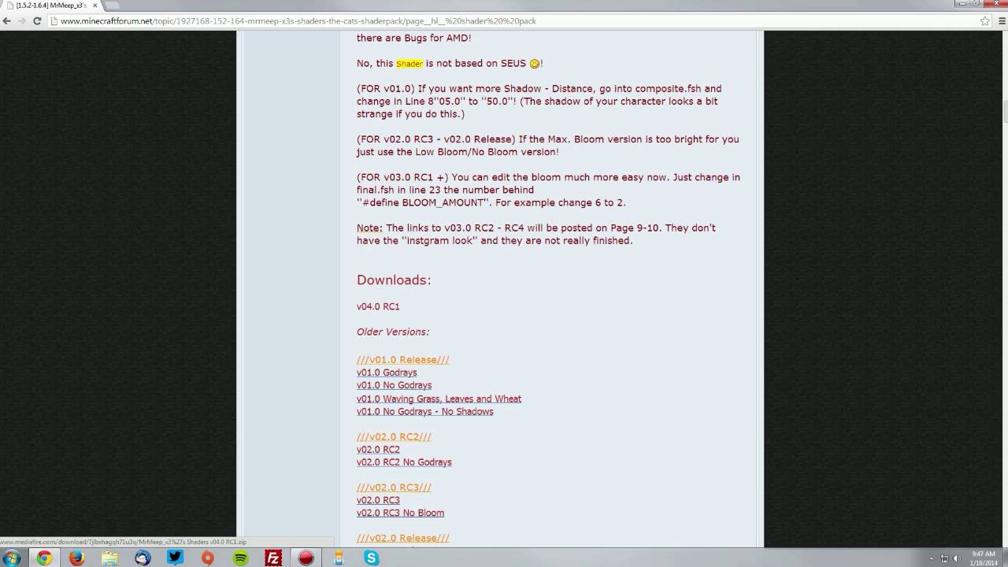
{"action": "left_click", "coordinate": [378, 307]}
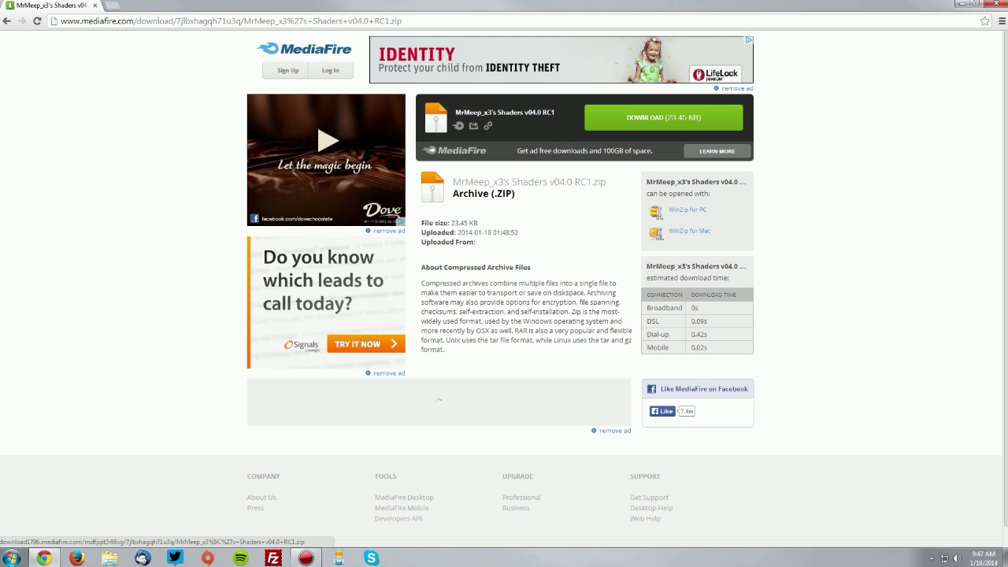
{"action": "left_click", "coordinate": [663, 118]}
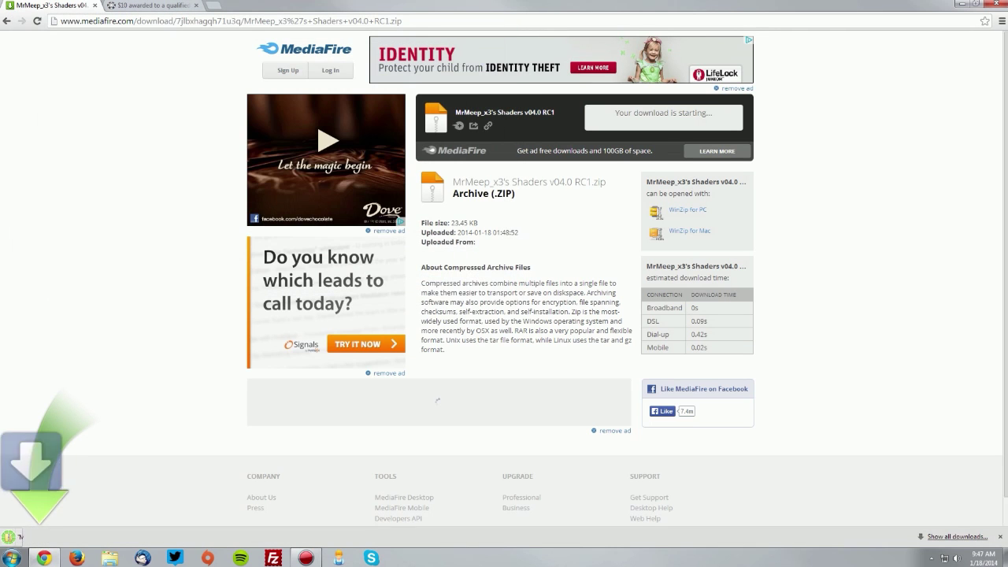
{"action": "left_click", "coordinate": [428, 282]}
{"action": "left_click", "coordinate": [963, 4]}
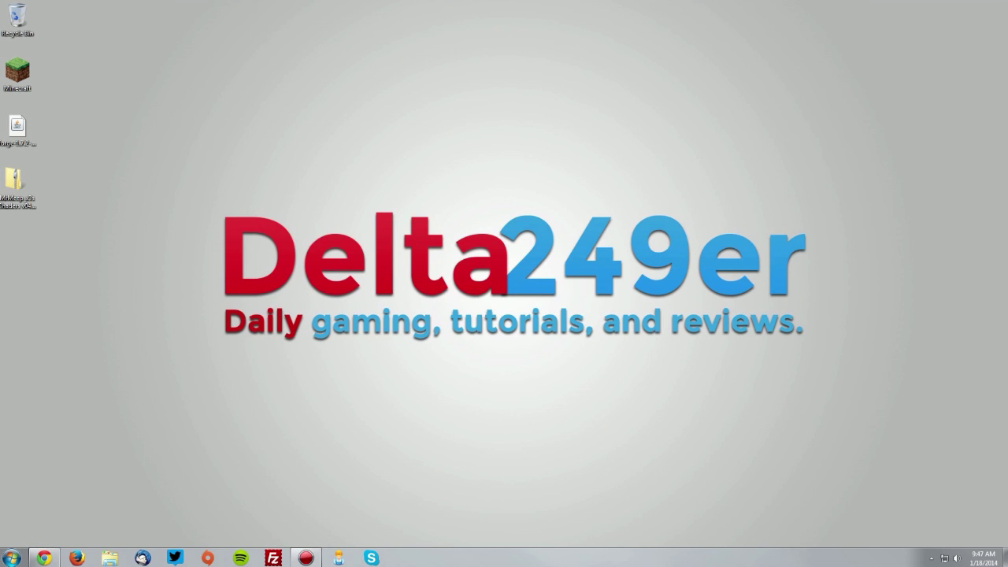
Open the .minecraft shaderpacks folder via %appdata% and move the MrMeep_x3s Shaders v04.0 RC1 zip from the desktop into it.
{"action": "key", "text": "super+r"}
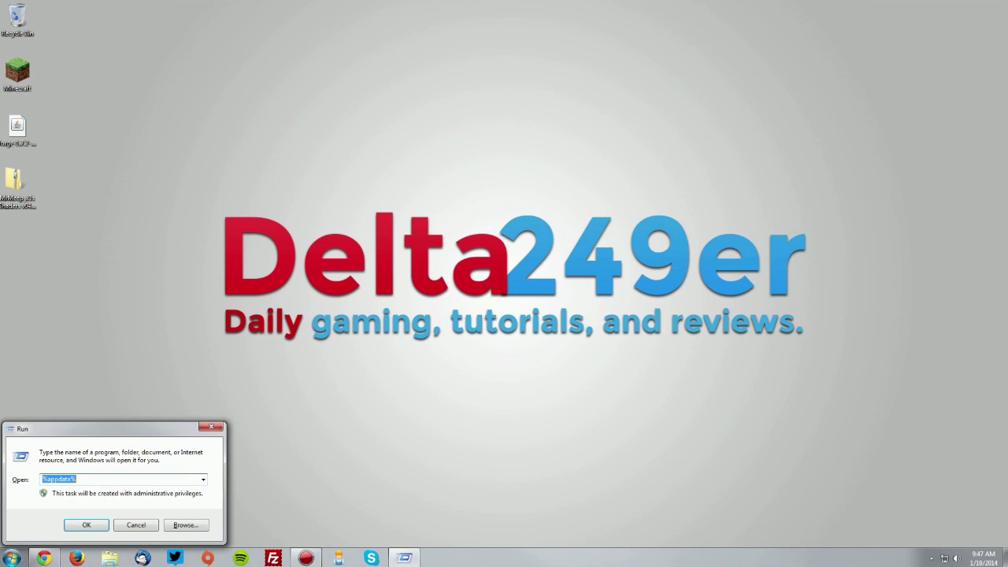
{"action": "type", "text": "%app"}
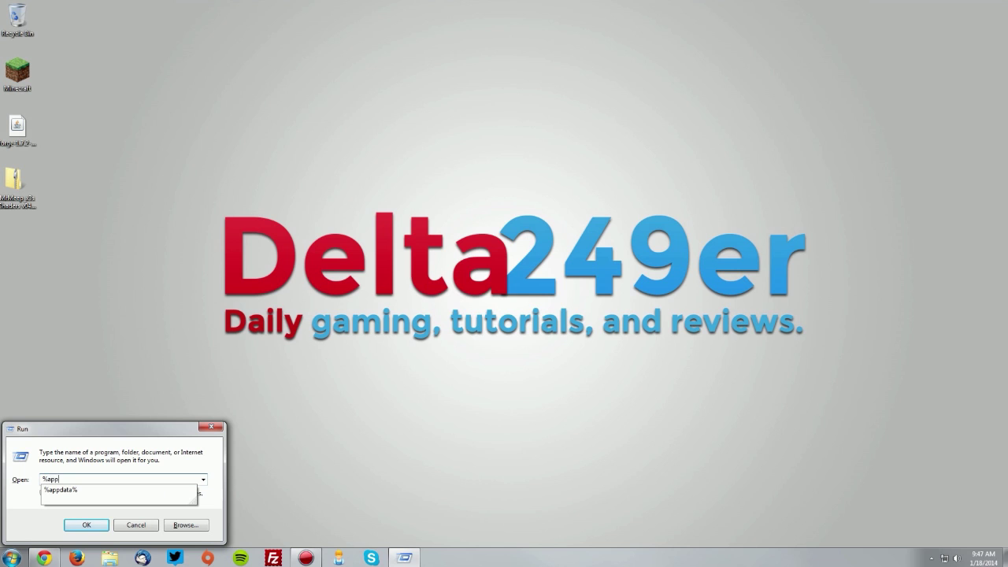
{"action": "type", "text": "data%"}
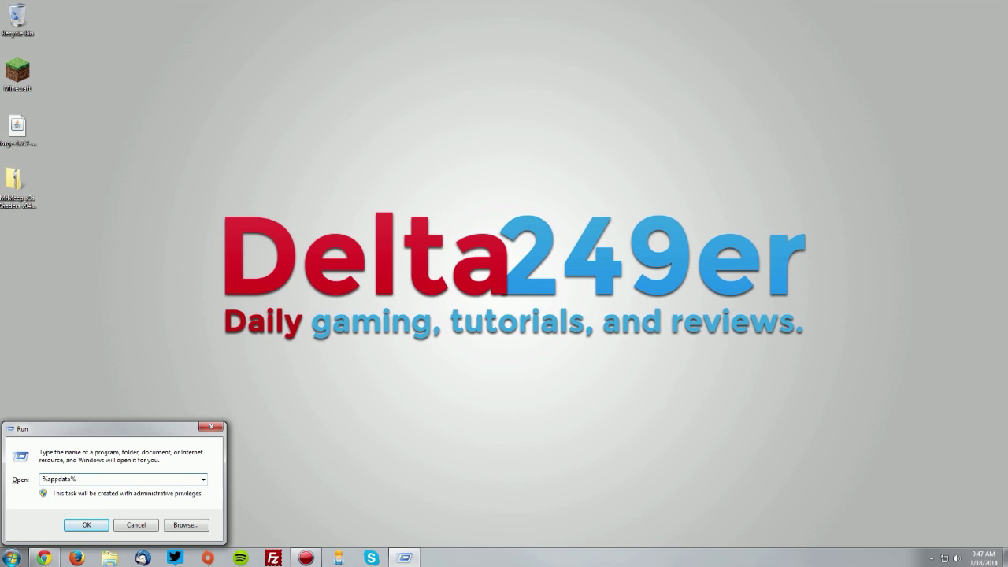
{"action": "key", "text": "Return"}
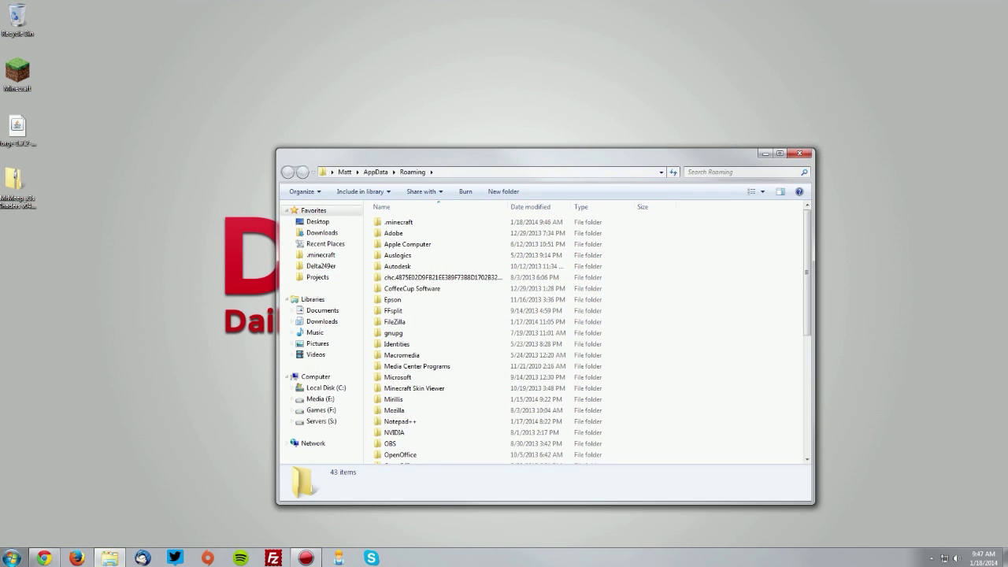
{"action": "double_click", "coordinate": [398, 222]}
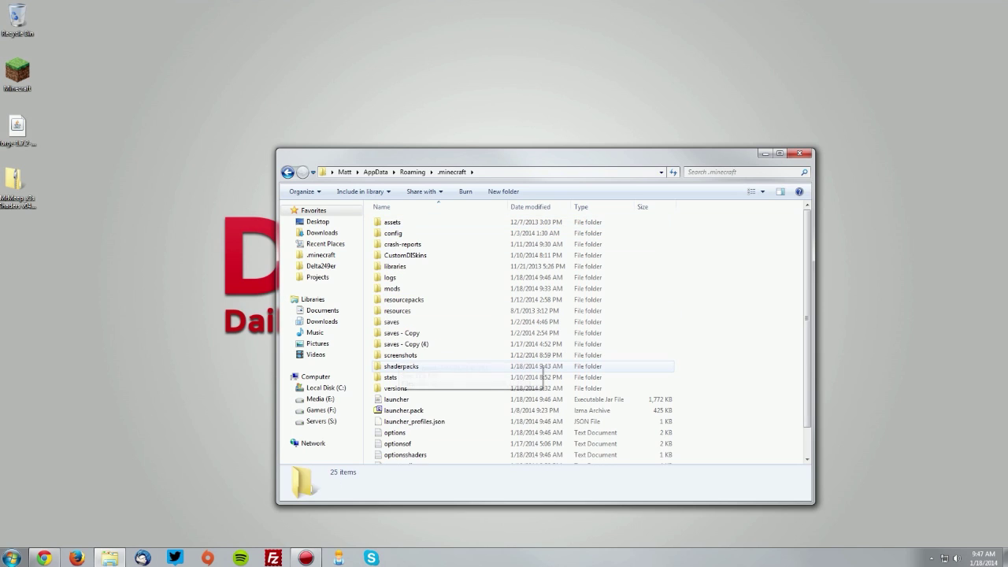
{"action": "double_click", "coordinate": [400, 366]}
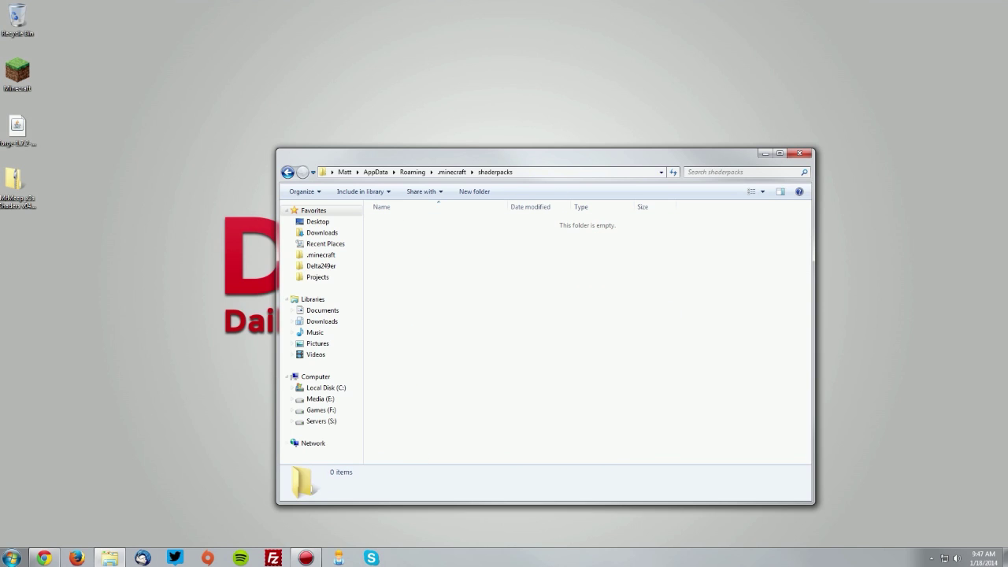
{"action": "left_click_drag", "start_coordinate": [14, 179], "coordinate": [480, 285]}
{"action": "left_click", "coordinate": [480, 285]}
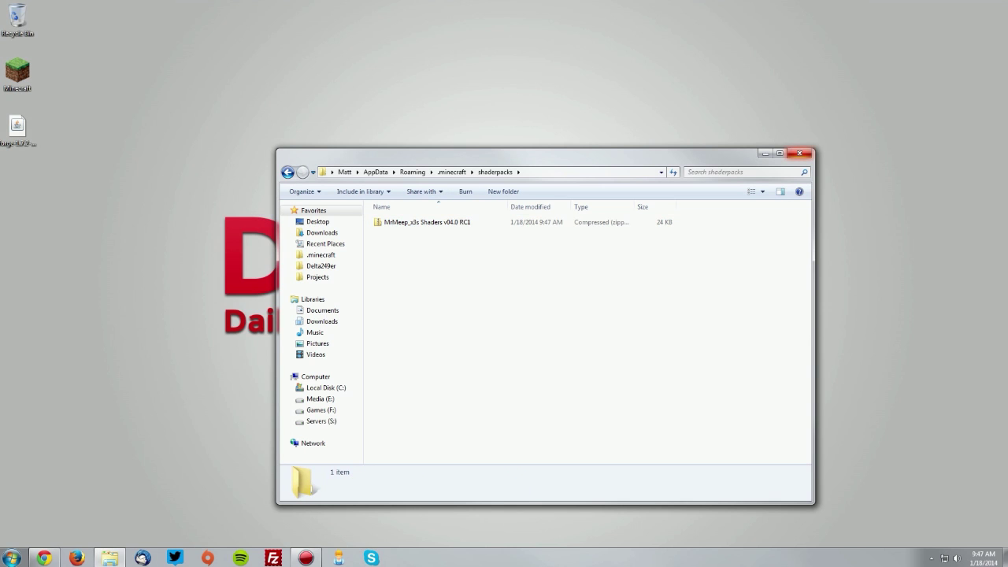
{"action": "left_click", "coordinate": [799, 153]}
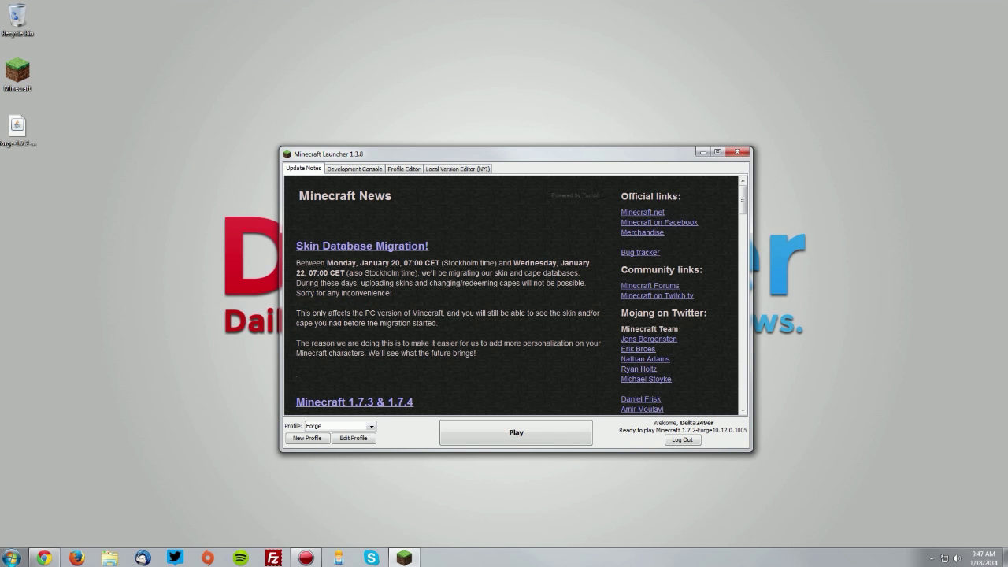
Start Minecraft with the Forge profile and choose MrMeep_x3s Shaders v04.0 RC1.zip as the shader pack in the game options.
{"action": "left_click", "coordinate": [515, 432]}
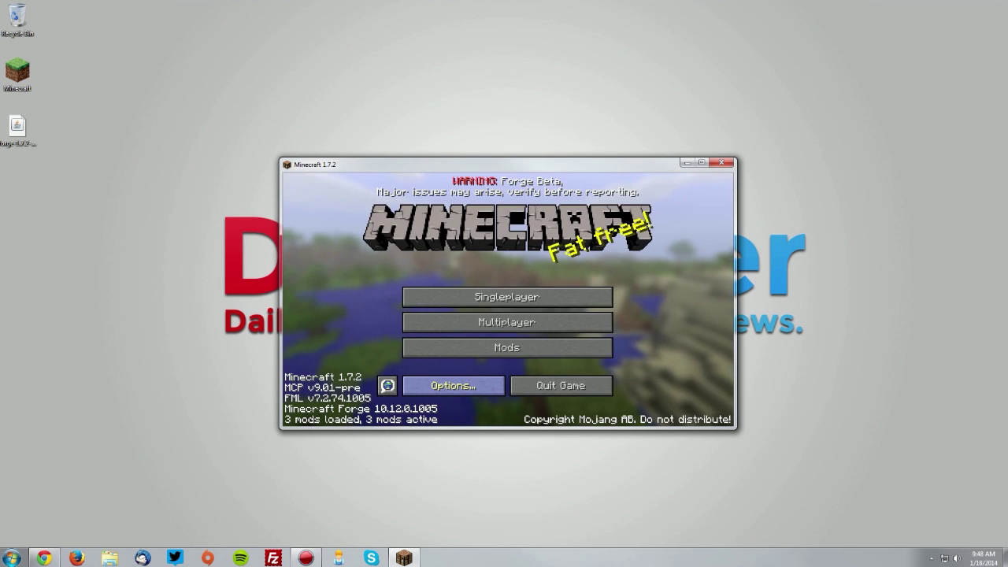
{"action": "left_click", "coordinate": [452, 385]}
{"action": "left_click", "coordinate": [465, 345]}
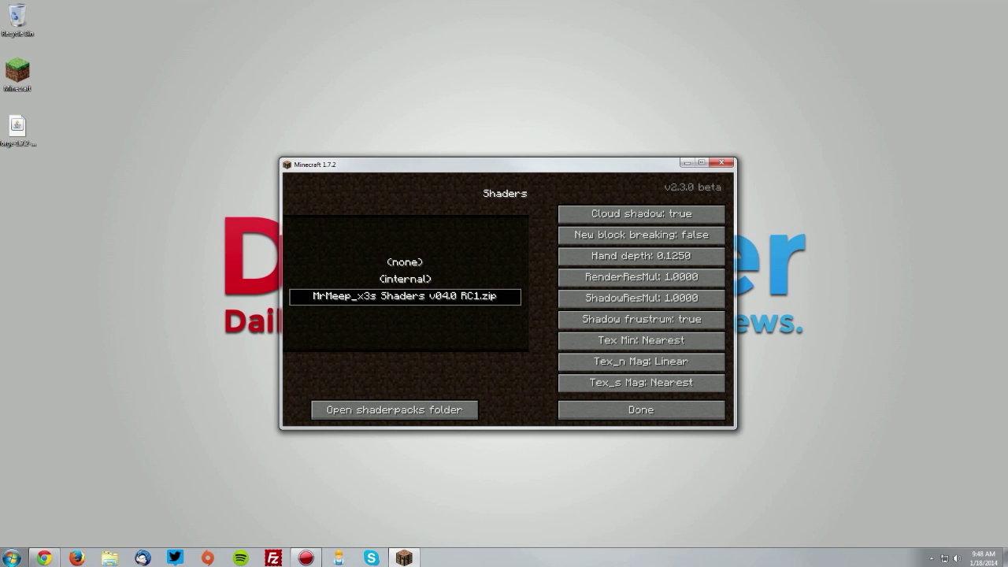
{"action": "left_click", "coordinate": [641, 409]}
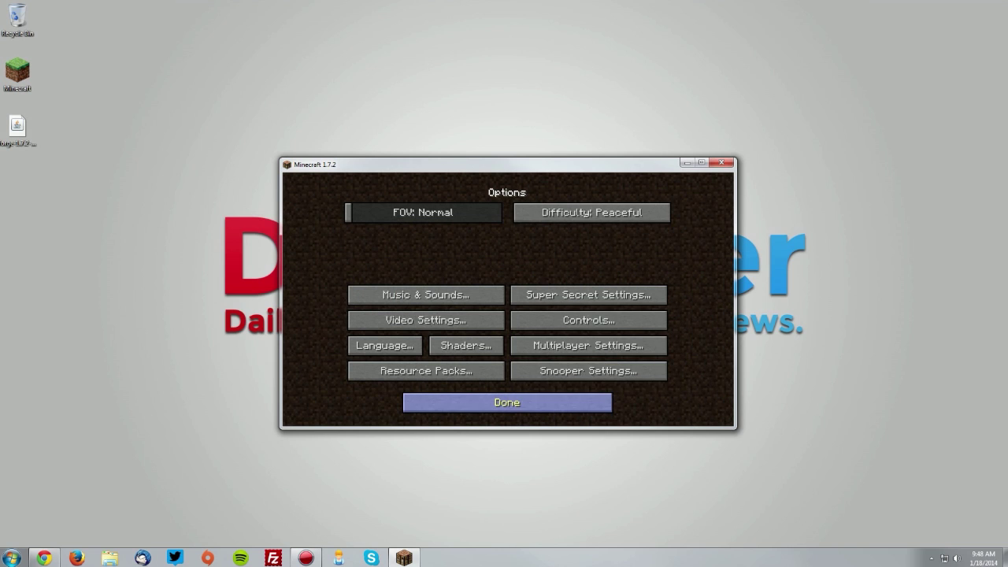
Load the singleplayer world New World and walk through the village to view the shaders.
{"action": "left_click", "coordinate": [507, 402]}
{"action": "left_click", "coordinate": [508, 295]}
{"action": "left_click", "coordinate": [508, 227]}
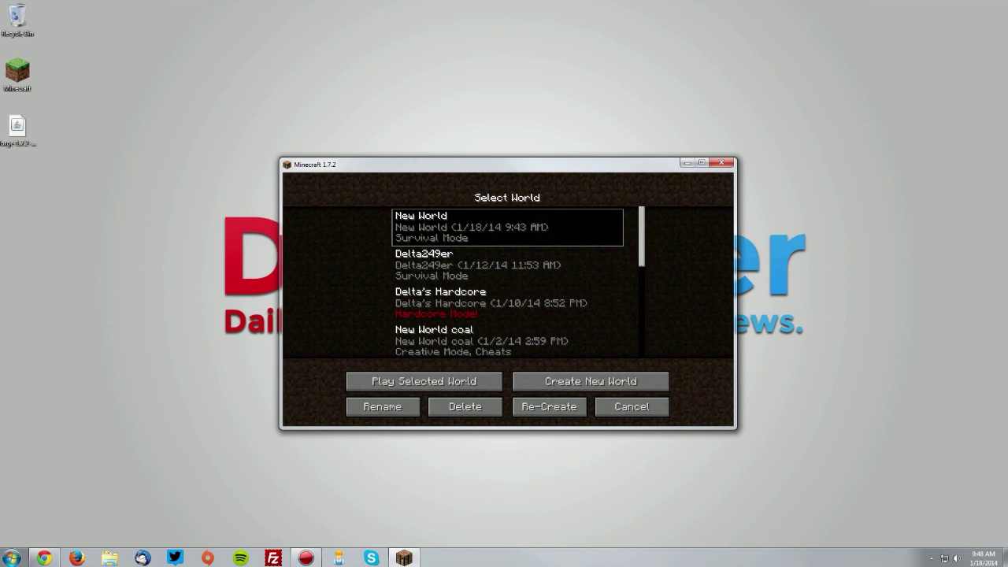
{"action": "left_click", "coordinate": [508, 227]}
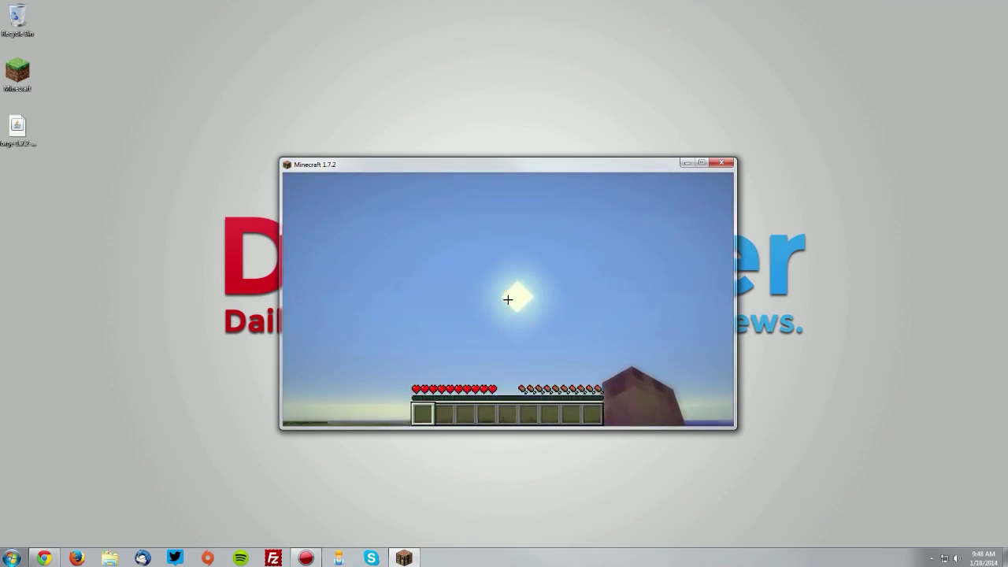
{"action": "key", "text": "w"}
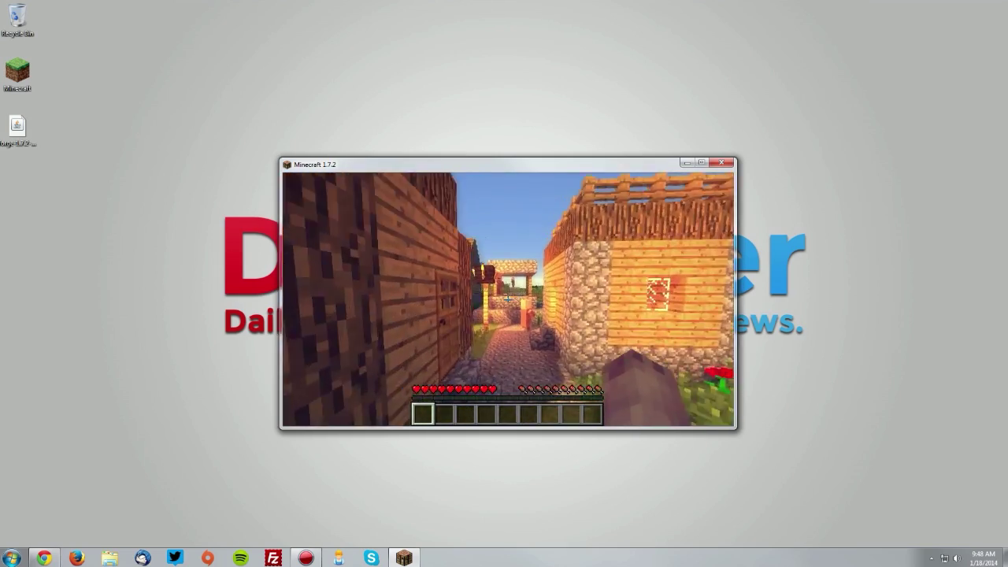